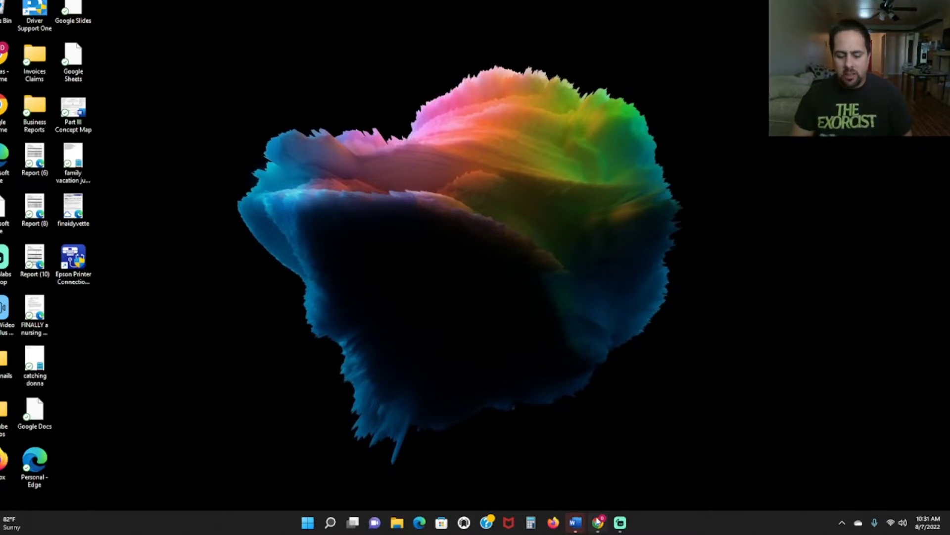
# Step: Bring up InventoryLab's FBA sales filtered by 'nature', showing four Nature's Bakery fig bar sales
pyautogui.click(598, 522)
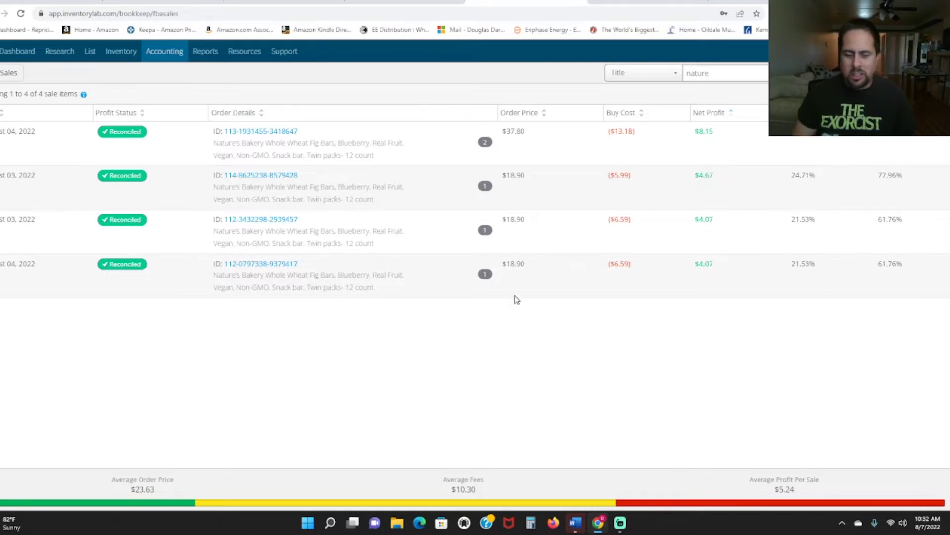
# Step: Open the first sale's Nature's Bakery Blueberry Fig Bars listing on Amazon and review its Keepa data
pyautogui.click(280, 132)
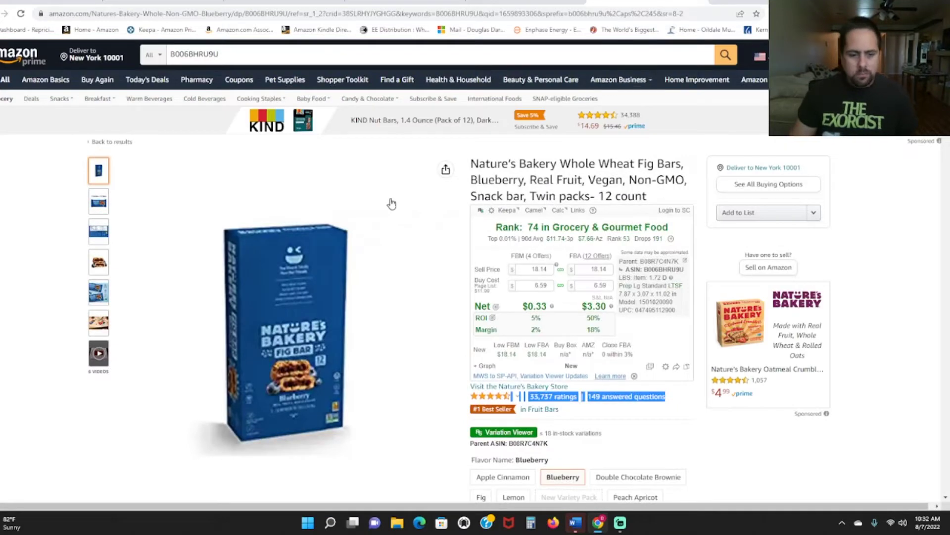
pyautogui.scroll(-2, 401, 205)
pyautogui.scroll(2, 826, 425)
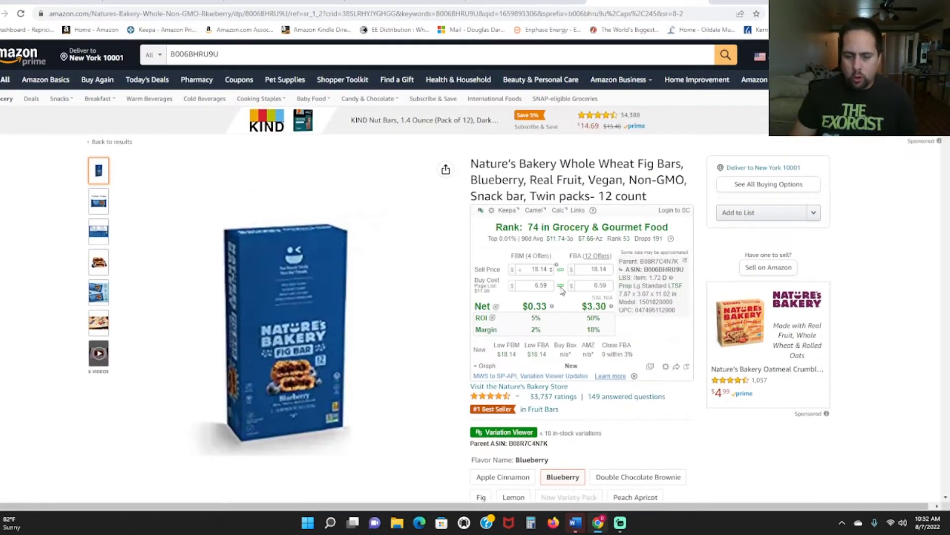
pyautogui.scroll(-2, 702, 377)
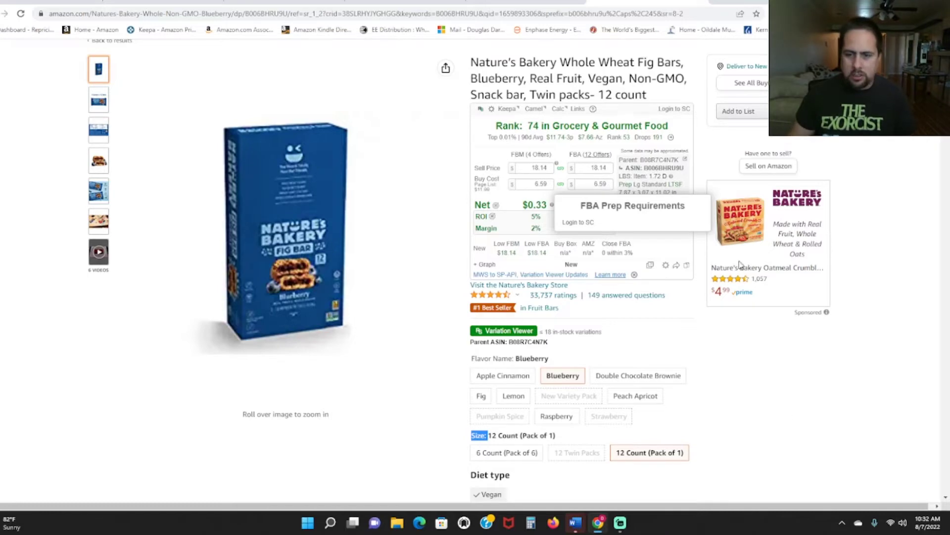
pyautogui.scroll(-7, 862, 321)
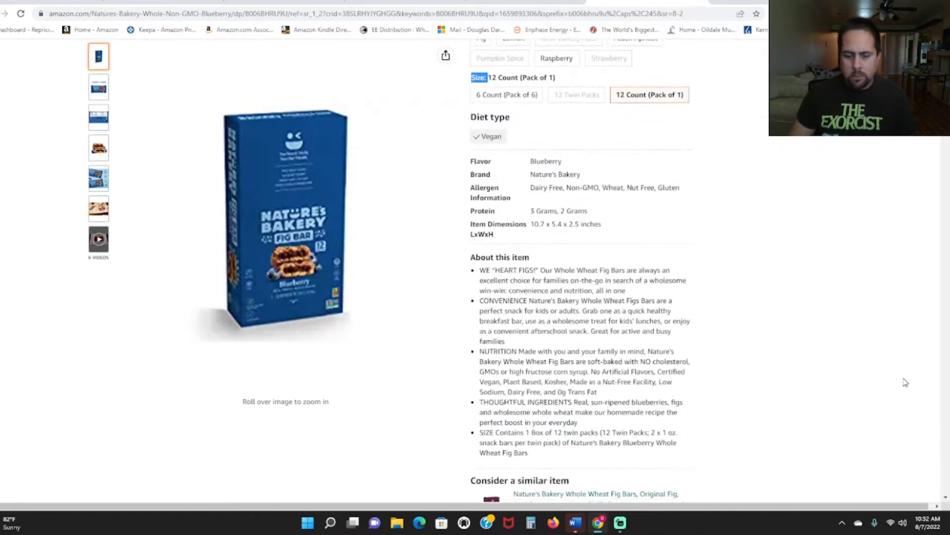
pyautogui.scroll(-10, 903, 384)
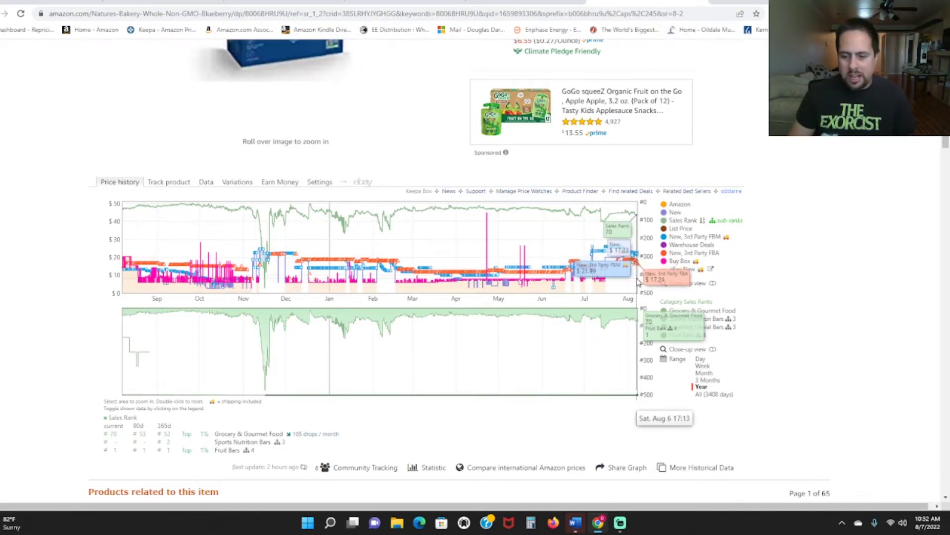
pyautogui.scroll(8, 634, 272)
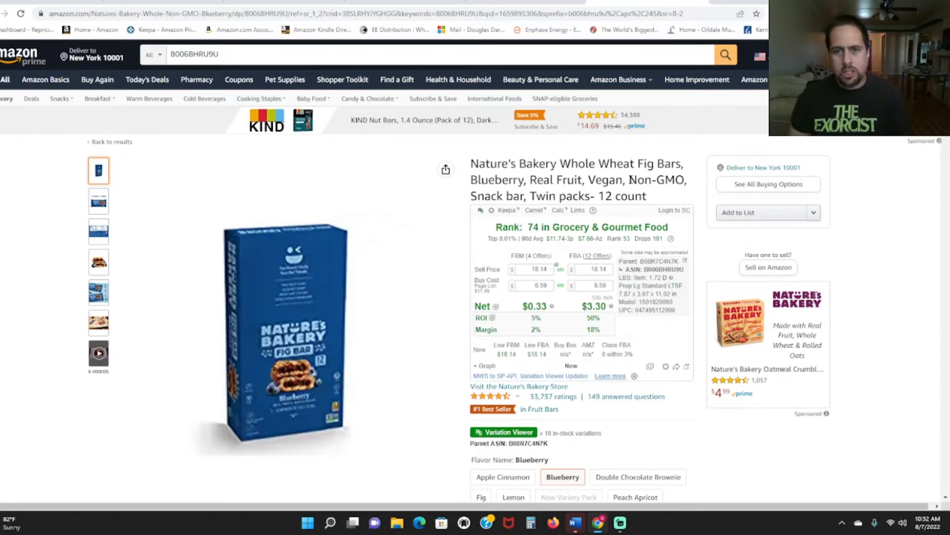
# Step: Copy the Halo Mercenary Combat Unit's ASIN B09HSCJST2 from its InventoryLab sale record ($7.31 net)
pyautogui.click(448, 7)
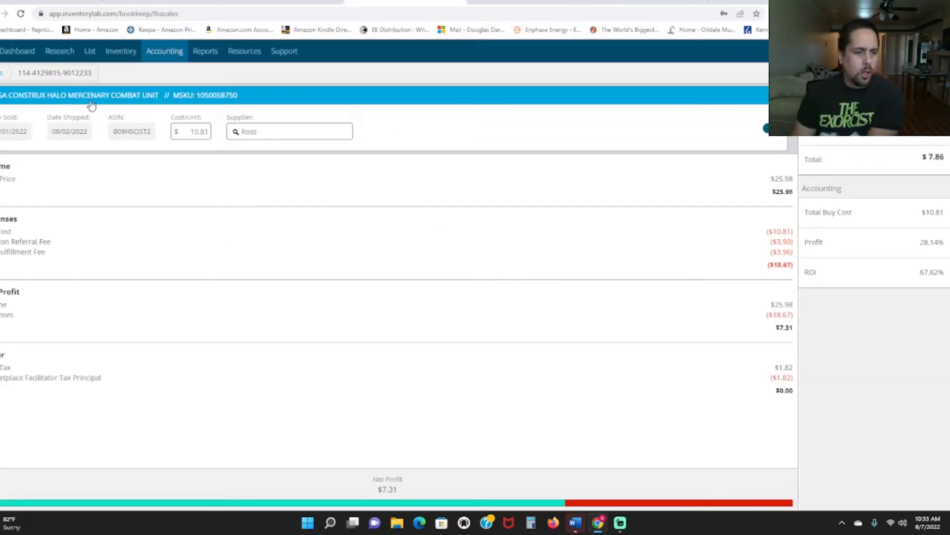
pyautogui.doubleClick(138, 138)
pyautogui.rightClick(138, 139)
pyautogui.click(138, 148)
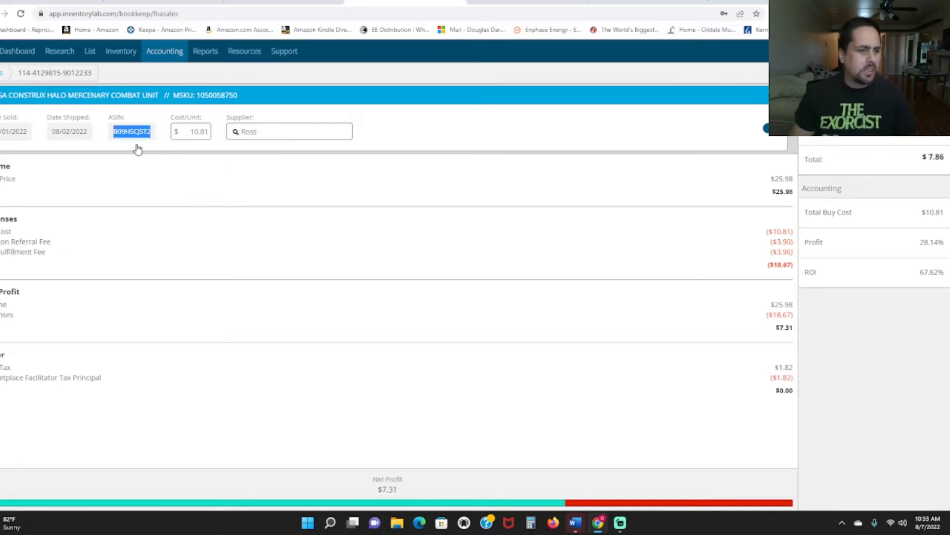
pyautogui.click(89, 149)
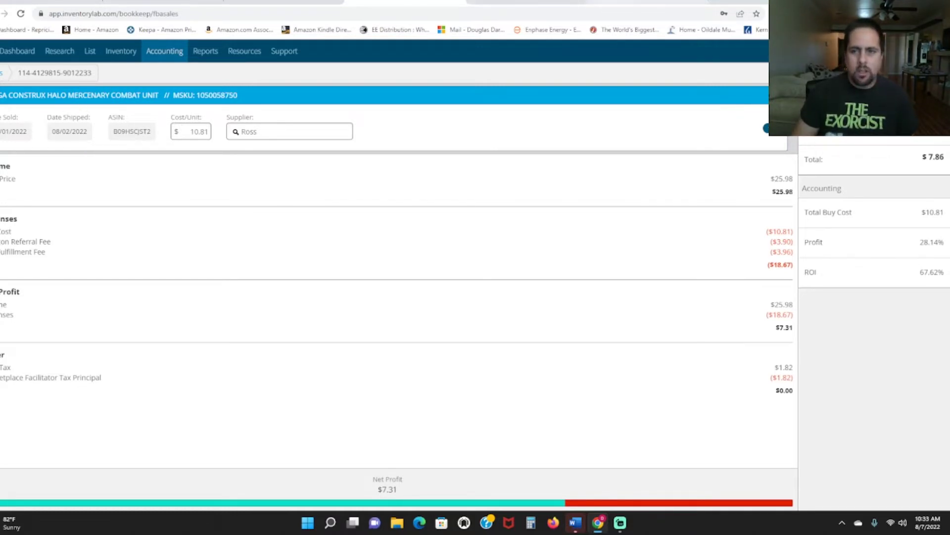
pyautogui.click(646, 2)
# Step: Search Amazon for ASIN B09HSCJST2 and open the Mega Construx Halo Mercenary Combat Unit listing
pyautogui.doubleClick(481, 57)
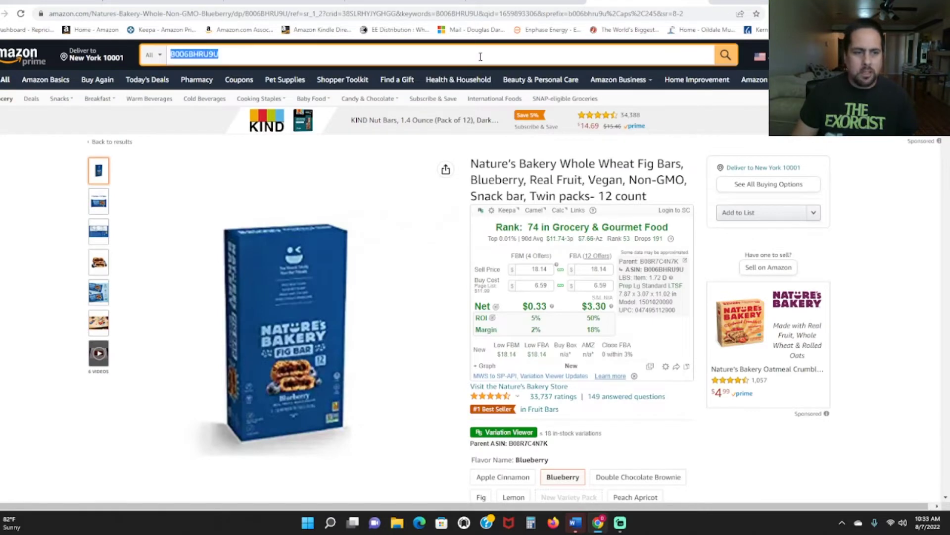
pyautogui.rightClick(479, 57)
pyautogui.click(511, 101)
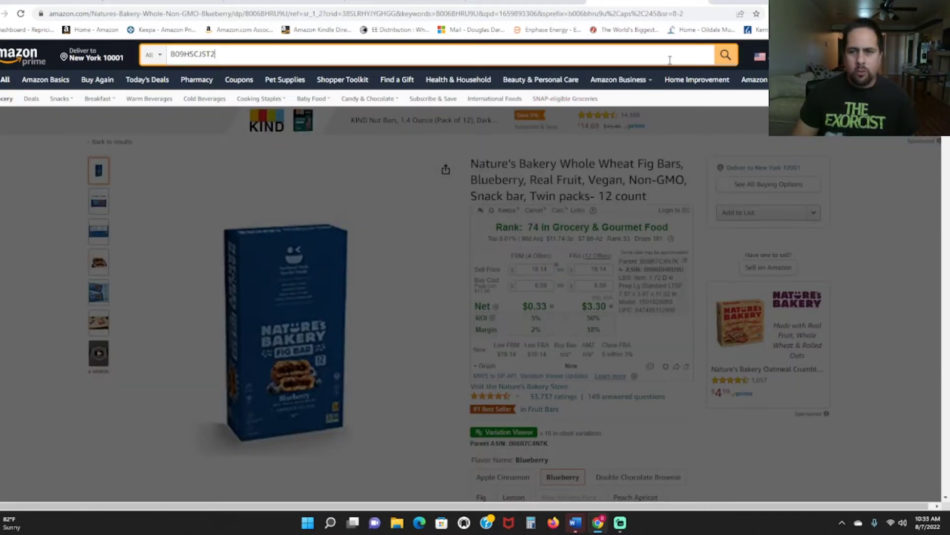
pyautogui.click(726, 54)
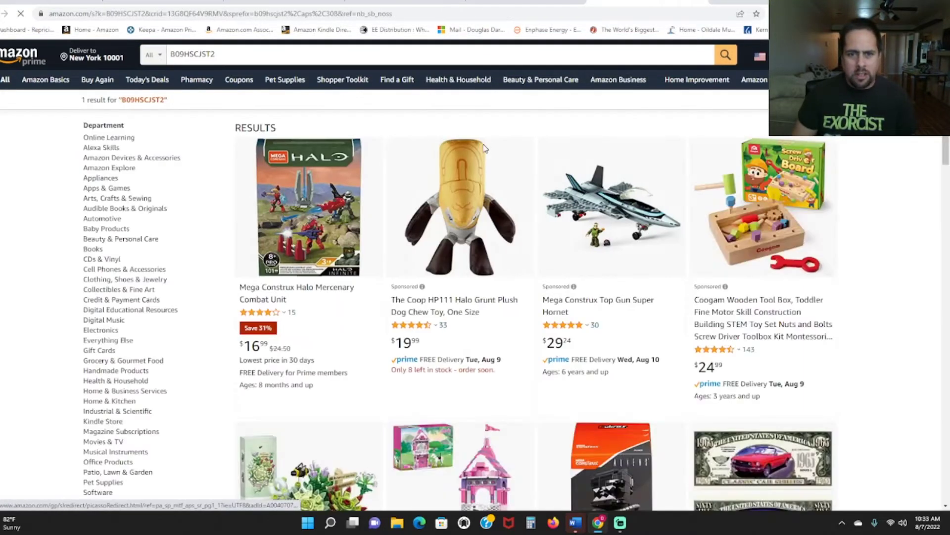
pyautogui.click(318, 292)
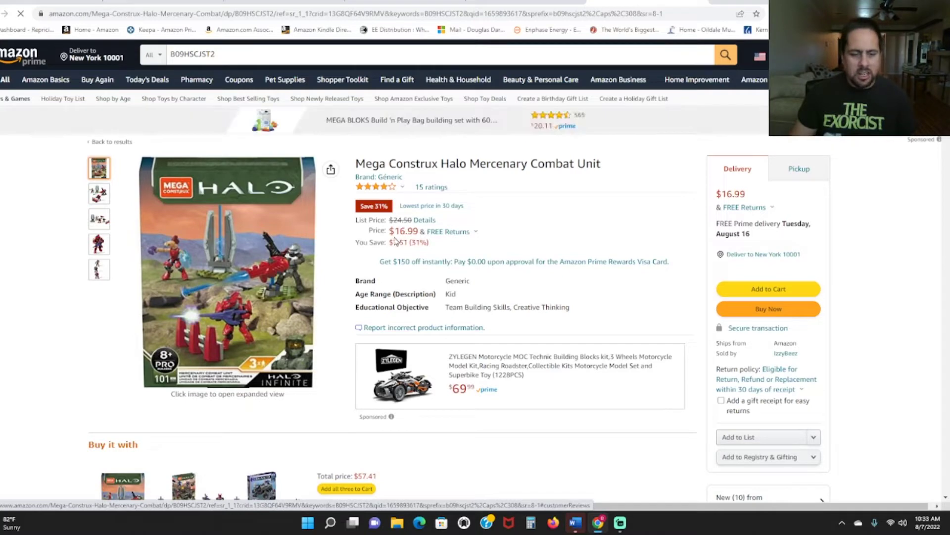
# Step: Review the Halo listing's Keepa rank and price history, then view all 10 new offers
pyautogui.scroll(-1, 634, 227)
pyautogui.scroll(-2, 693, 248)
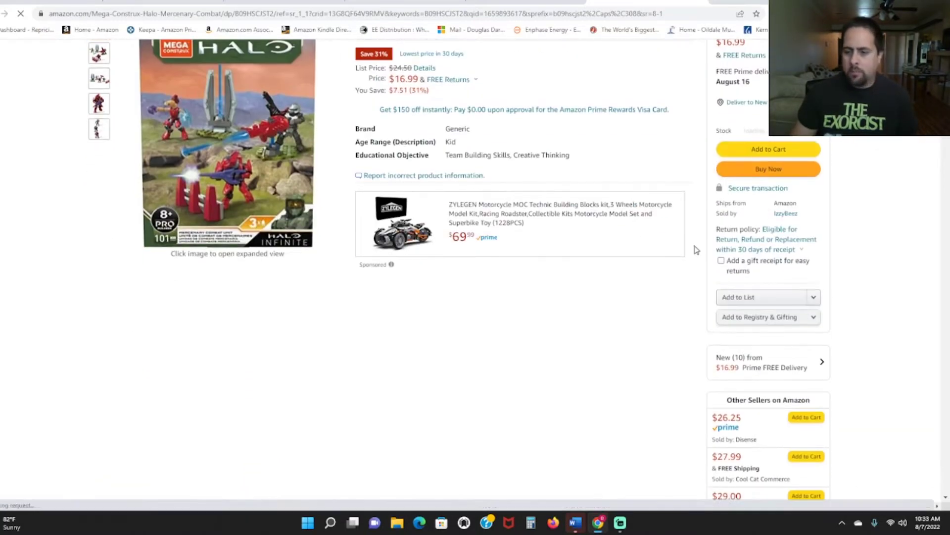
pyautogui.scroll(3, 693, 250)
pyautogui.scroll(-2, 722, 237)
pyautogui.scroll(3, 728, 236)
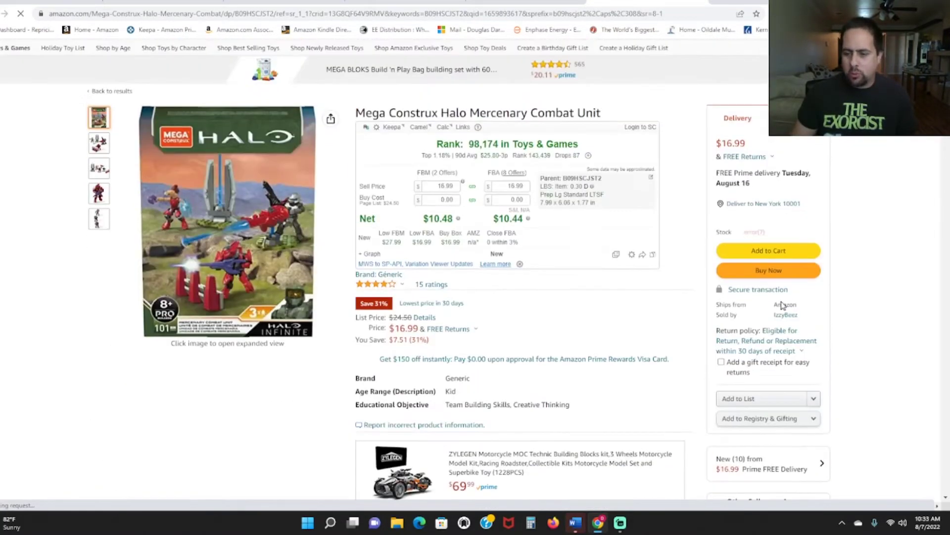
pyautogui.scroll(-1, 785, 297)
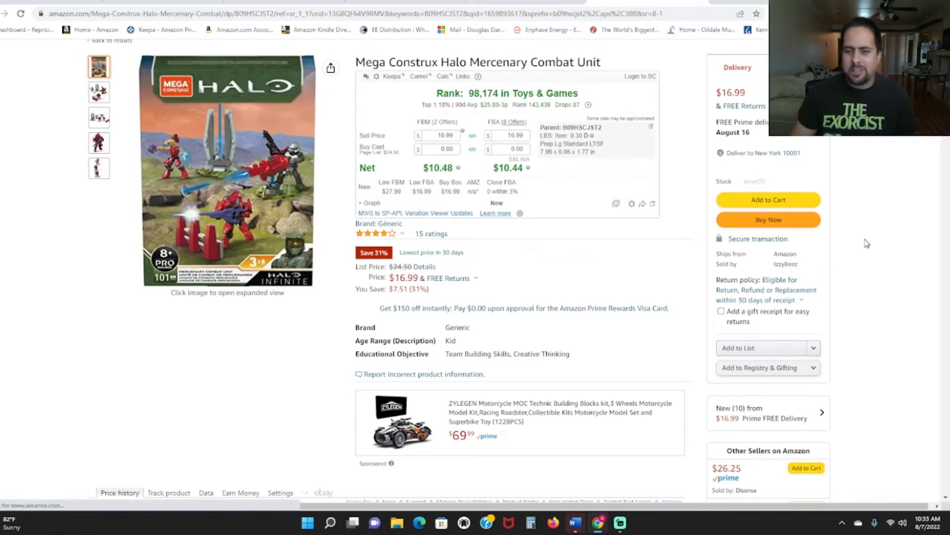
pyautogui.scroll(-2, 866, 242)
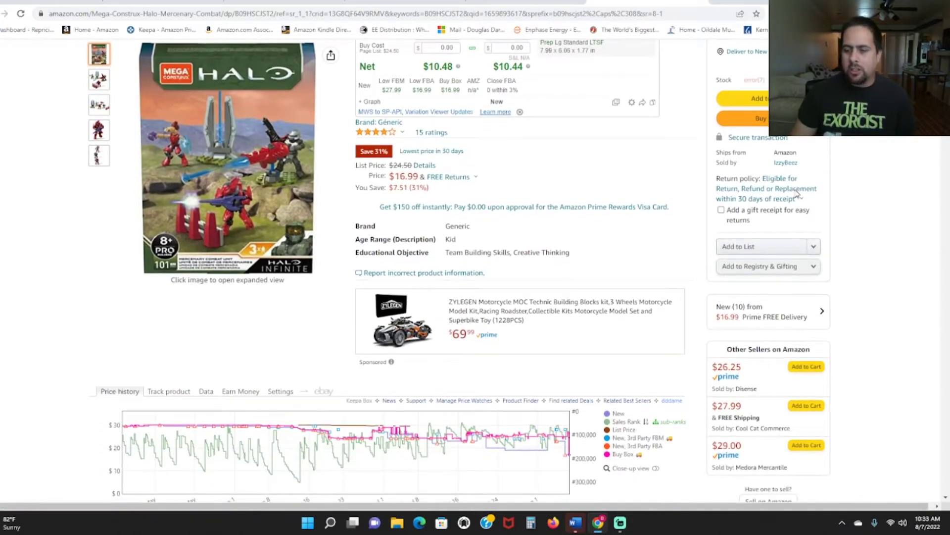
pyautogui.scroll(3, 840, 150)
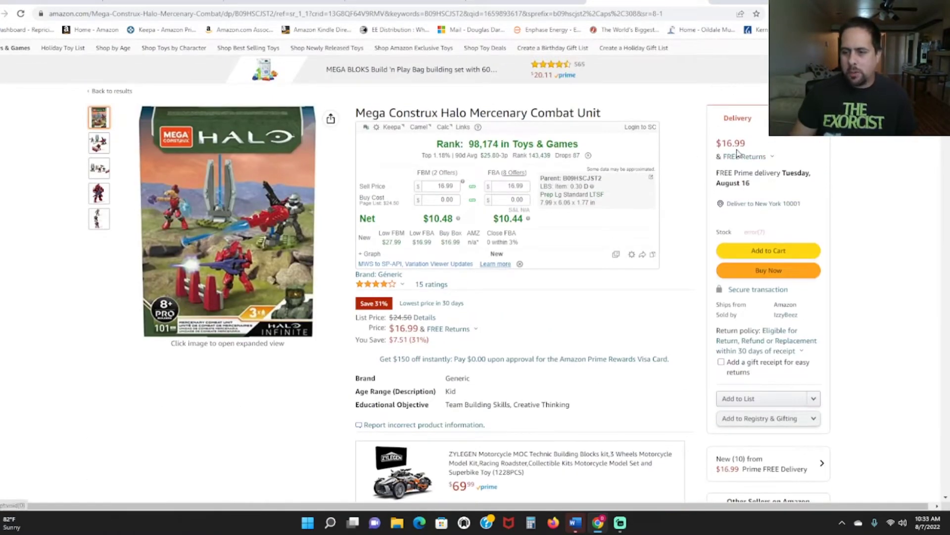
pyautogui.scroll(-5, 755, 154)
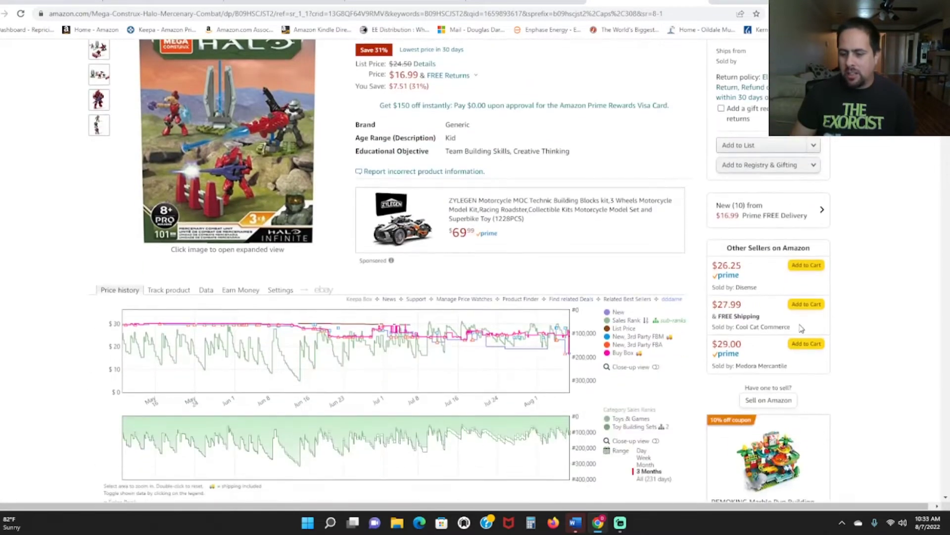
pyautogui.click(773, 220)
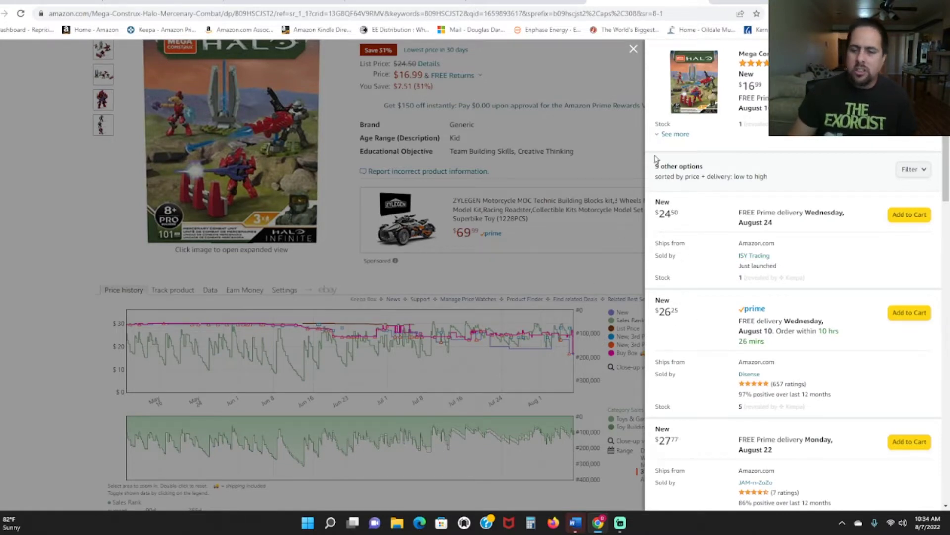
pyautogui.click(634, 49)
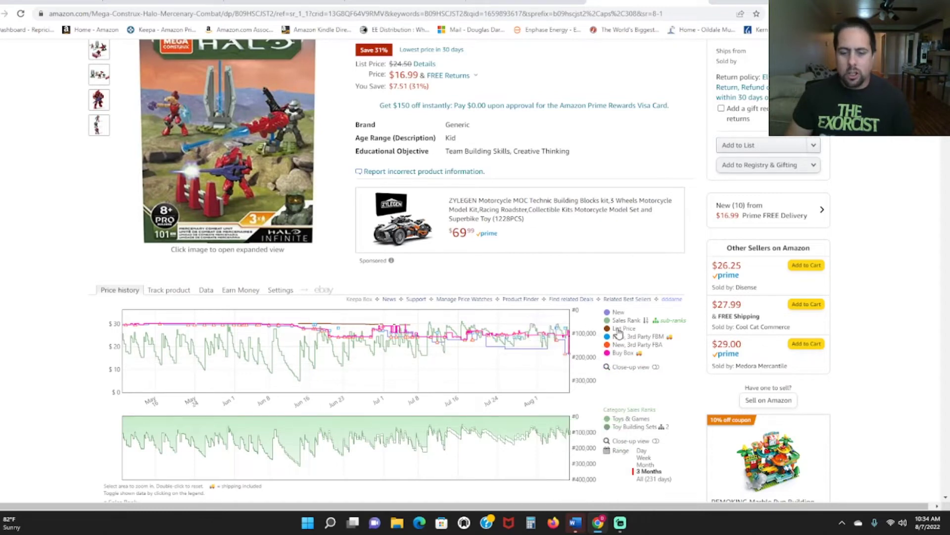
pyautogui.scroll(6, 614, 341)
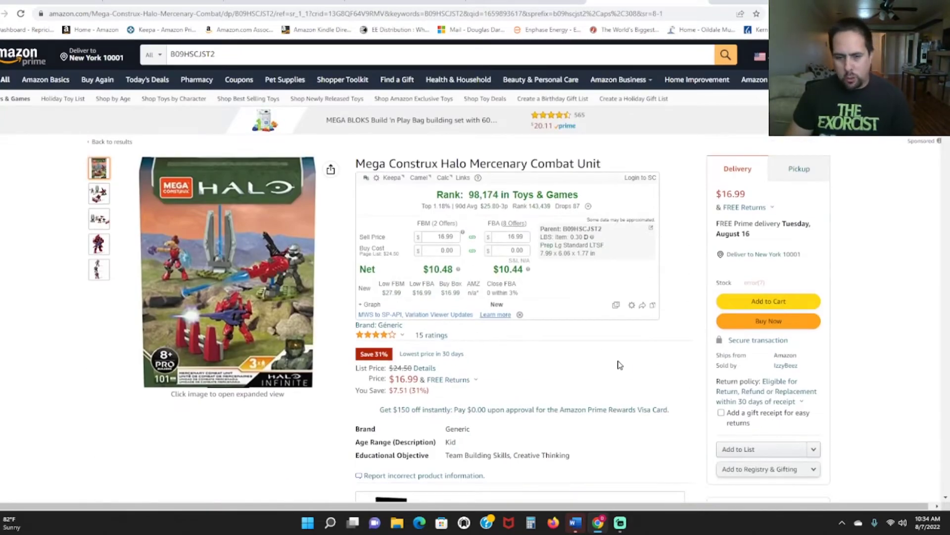
pyautogui.scroll(-1, 636, 339)
pyautogui.scroll(-2, 640, 343)
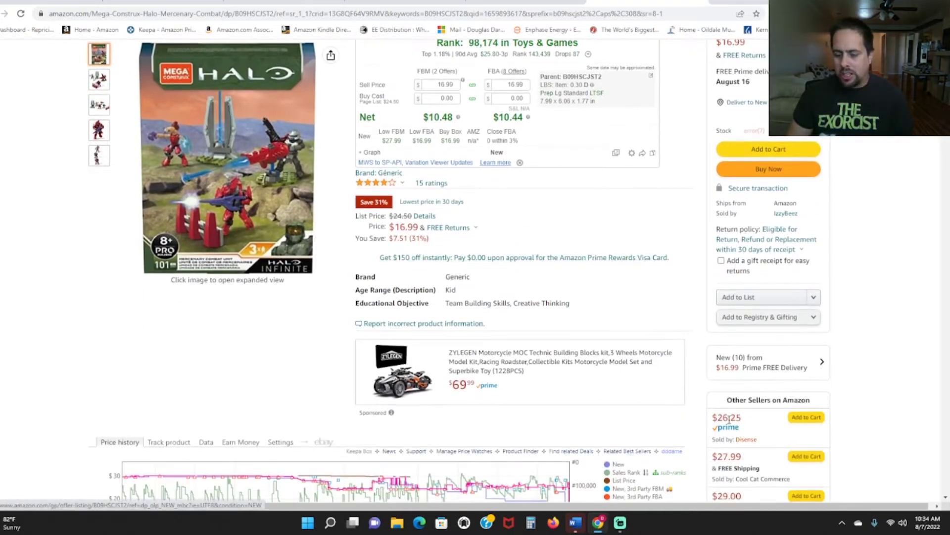
pyautogui.scroll(3, 567, 293)
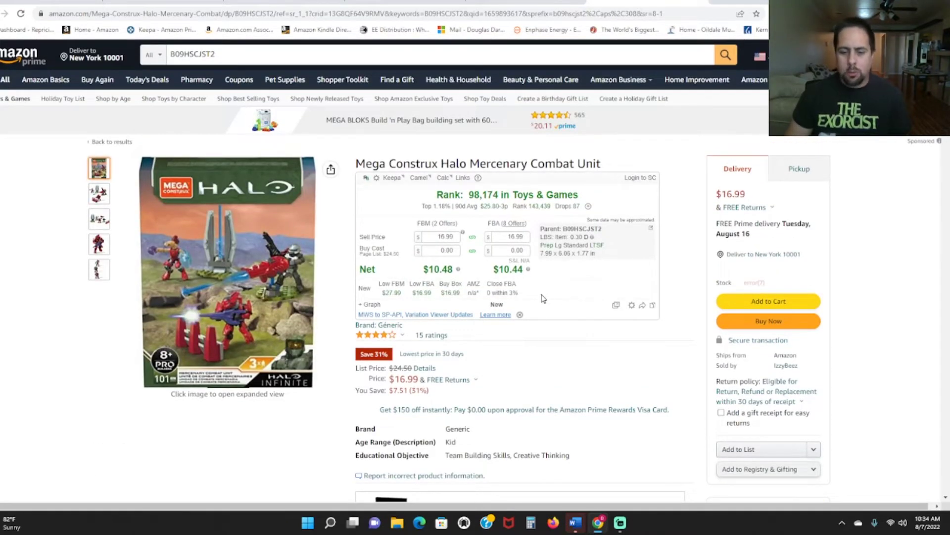
pyautogui.scroll(-2, 539, 349)
pyautogui.scroll(1, 504, 345)
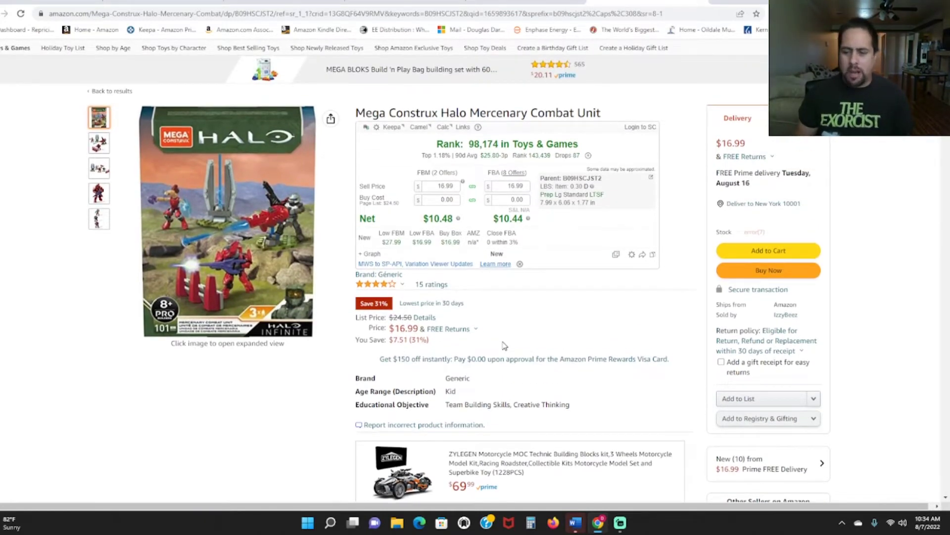
pyautogui.click(793, 330)
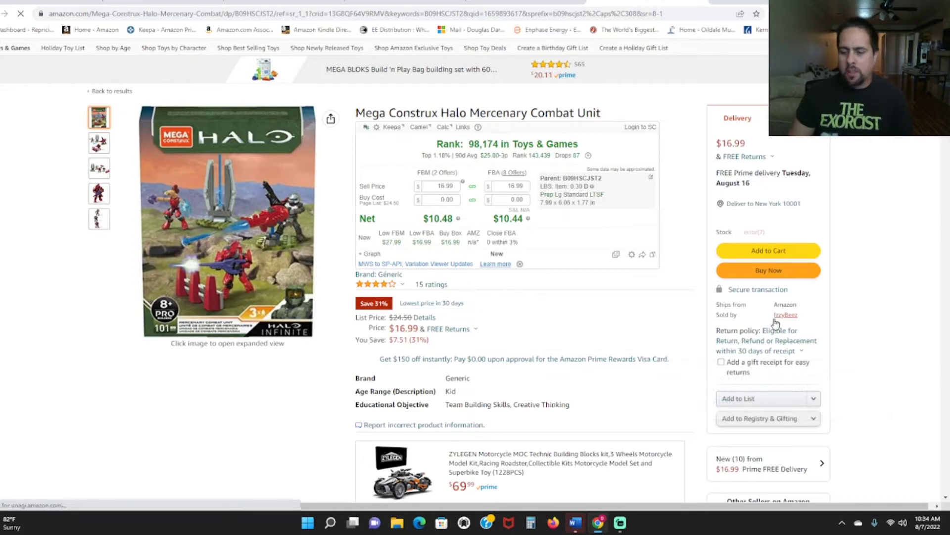
pyautogui.click(786, 316)
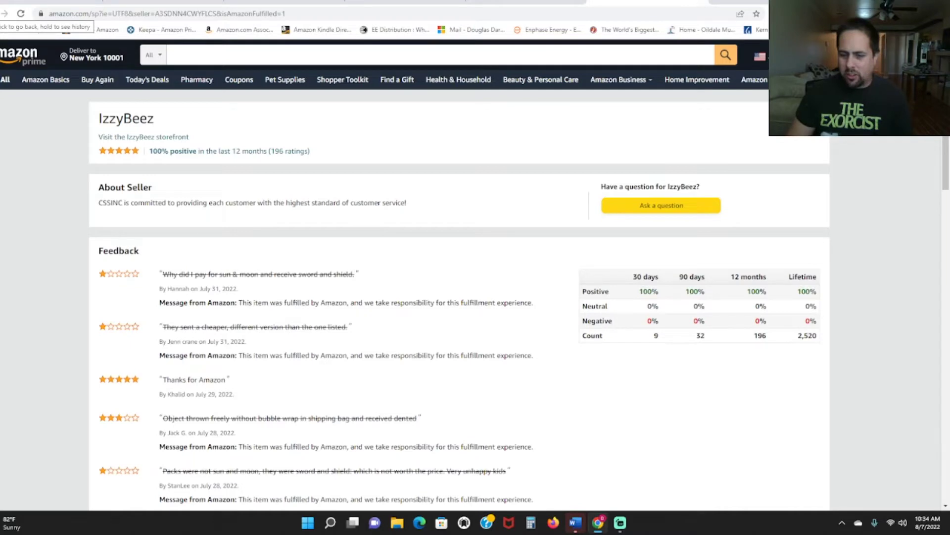
pyautogui.click(5, 13)
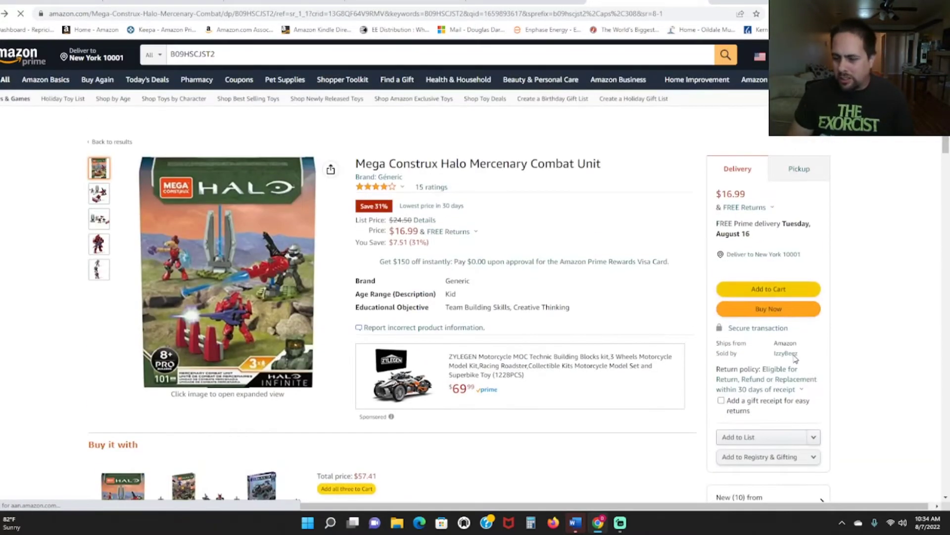
pyautogui.click(789, 354)
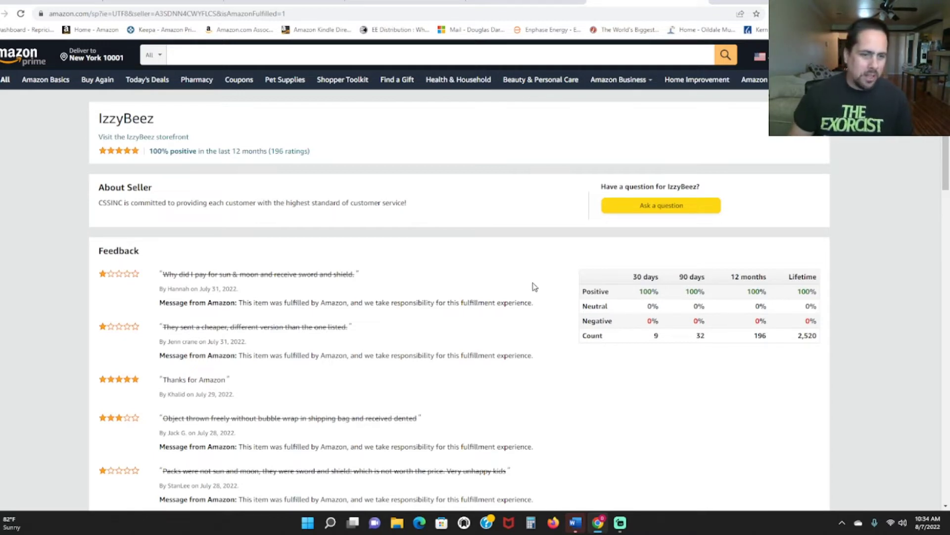
pyautogui.hotkey('ctrl', 'v')
pyautogui.press('Return')
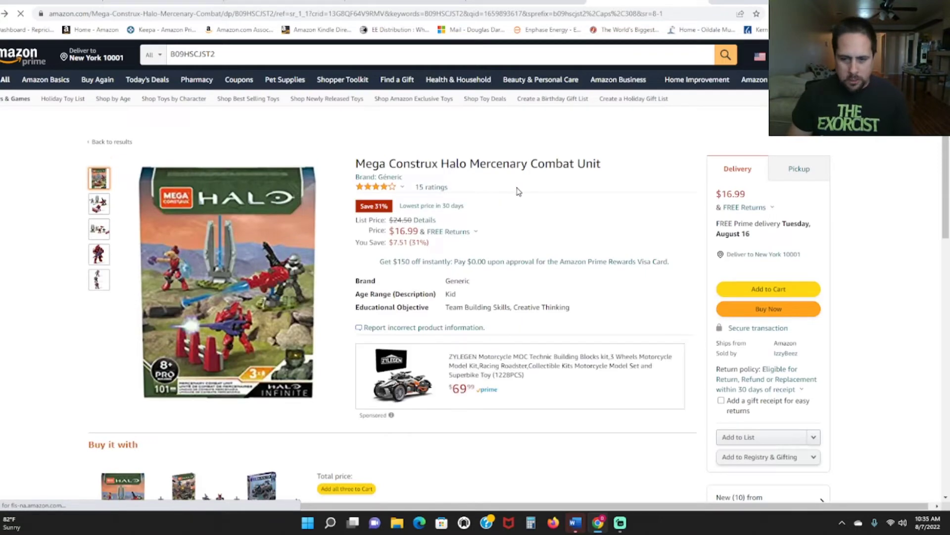
pyautogui.scroll(-1, 520, 198)
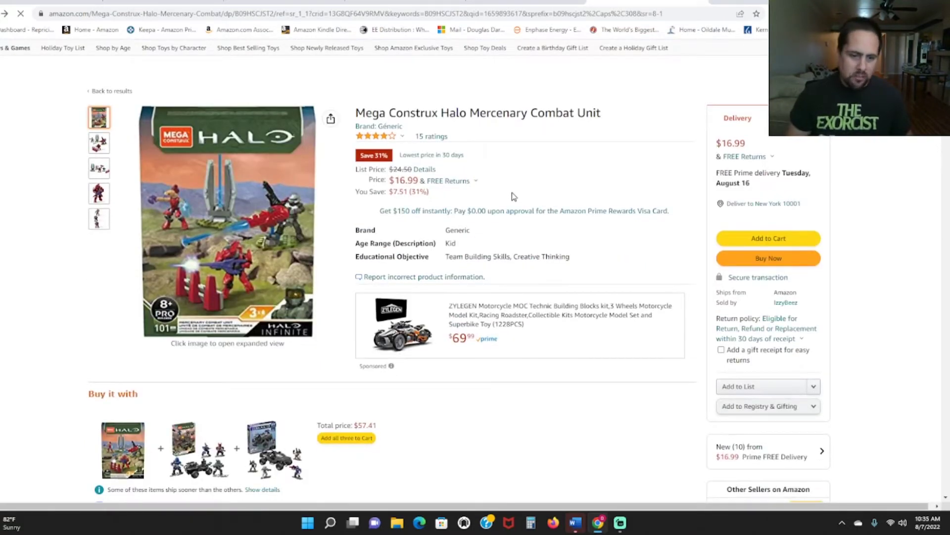
pyautogui.scroll(-6, 612, 188)
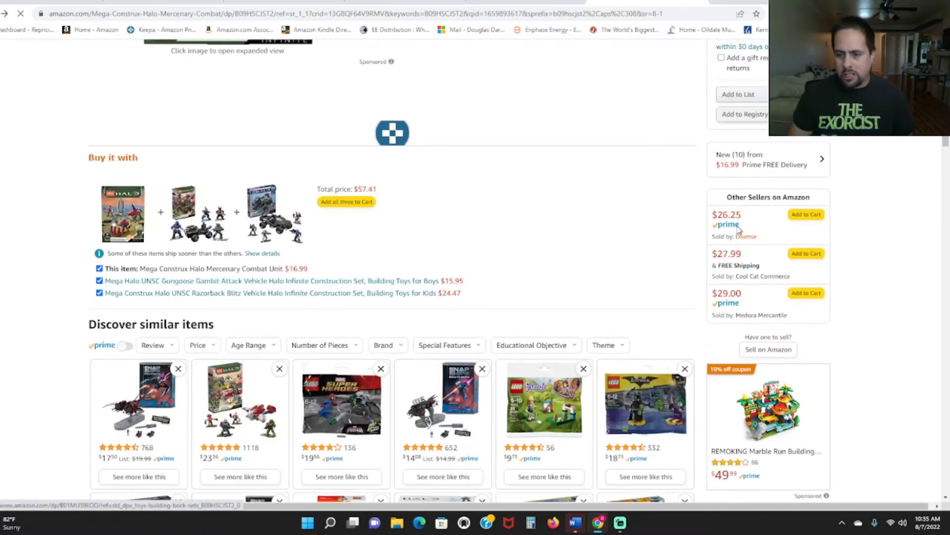
pyautogui.scroll(3, 718, 257)
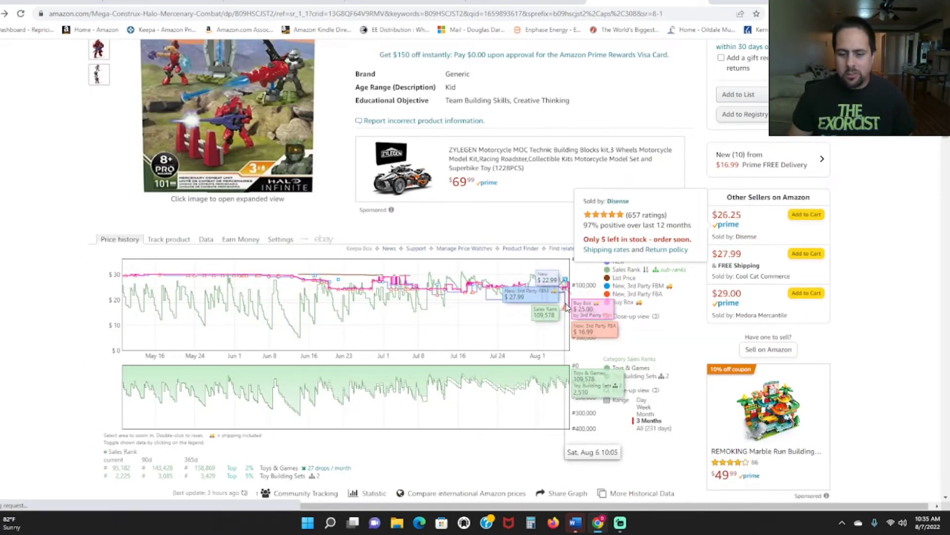
pyautogui.scroll(5, 560, 243)
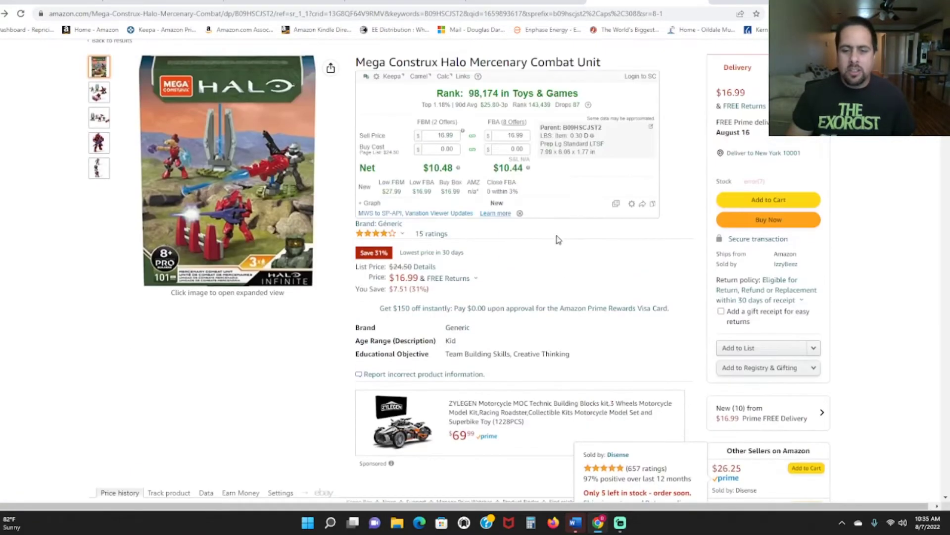
pyautogui.scroll(2, 536, 190)
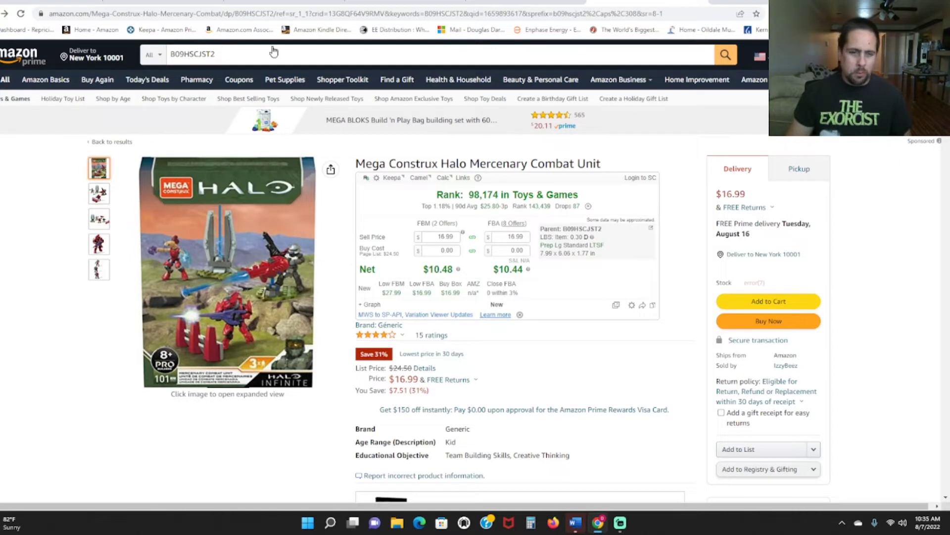
pyautogui.click(286, 2)
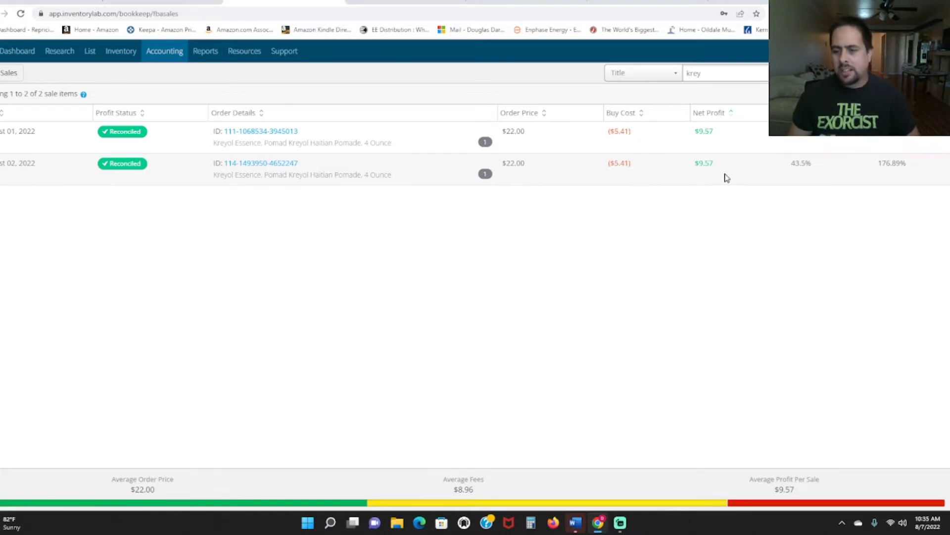
# Step: Open the second Kreyol Essence pomade order ($9.57 net) and copy its ASIN B081QZXDR5
pyautogui.click(246, 165)
pyautogui.doubleClick(146, 137)
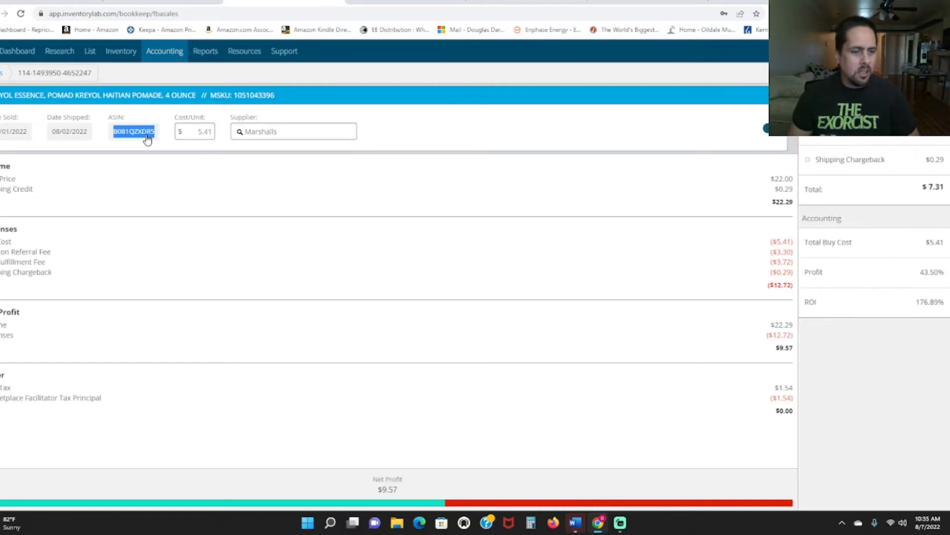
pyautogui.rightClick(147, 137)
pyautogui.click(159, 143)
pyautogui.click(177, 114)
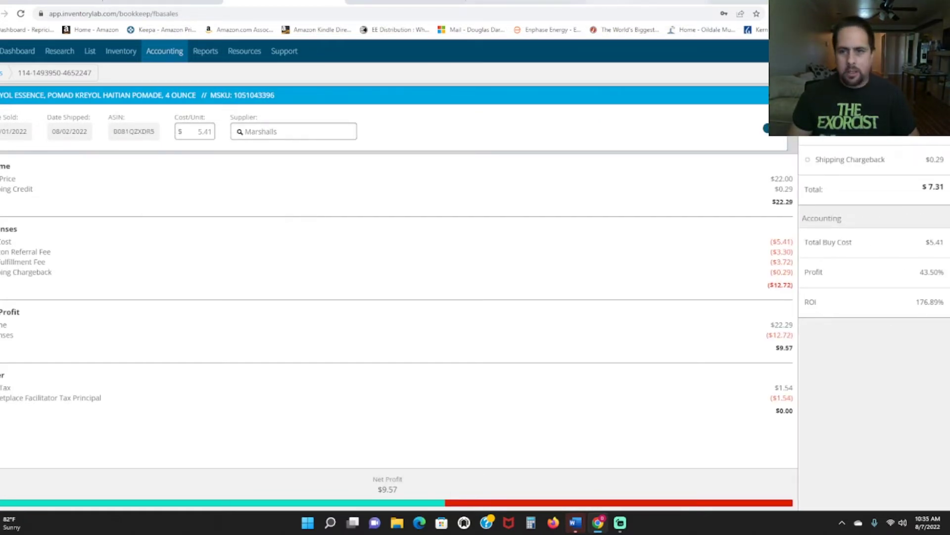
pyautogui.click(639, 3)
# Step: Search Amazon for ASIN B081QZXDR5 and open the Kreyol Essence Haitian Pomade listing
pyautogui.doubleClick(500, 54)
pyautogui.rightClick(499, 55)
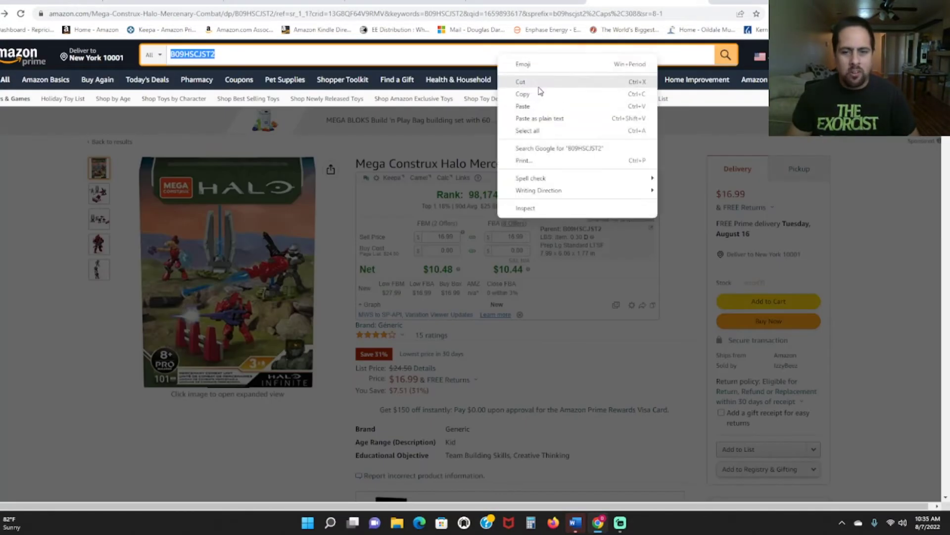
pyautogui.click(538, 107)
pyautogui.press('Return')
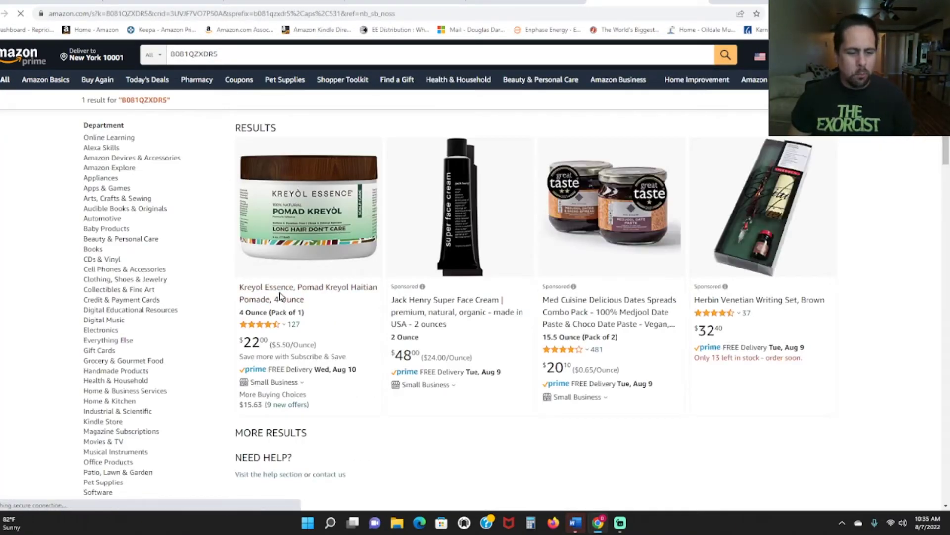
pyautogui.click(319, 288)
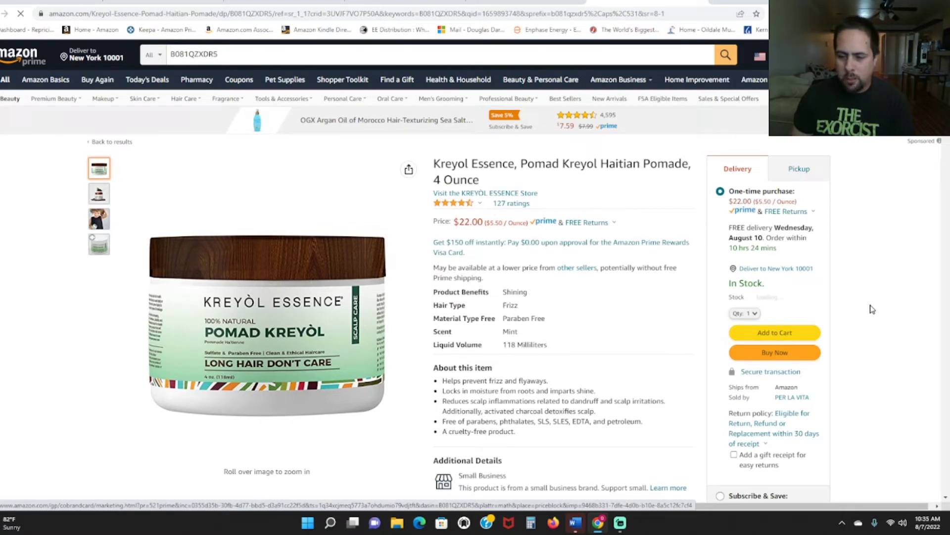
# Step: Review the pomade's Keepa chart, ranked 109,238 in Beauty & Personal Care
pyautogui.scroll(-1, 842, 303)
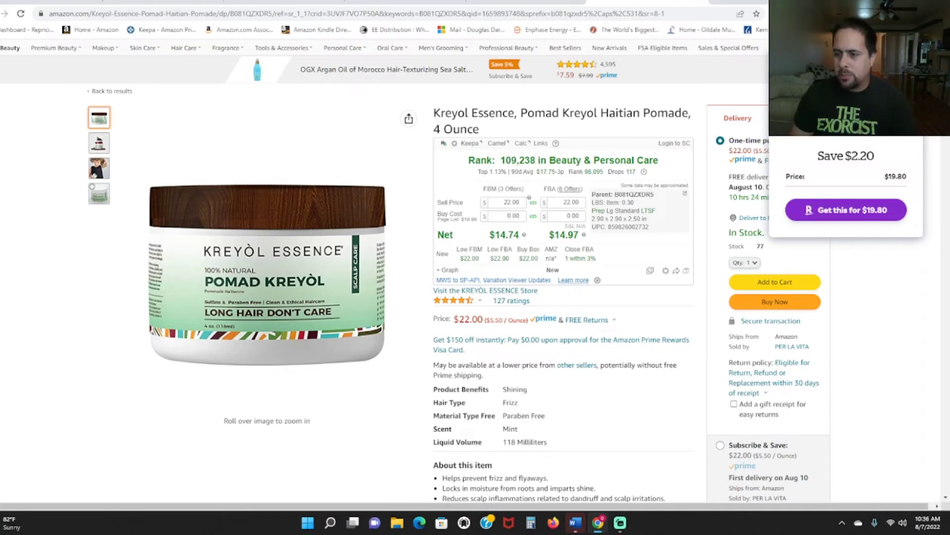
pyautogui.scroll(-6, 562, 272)
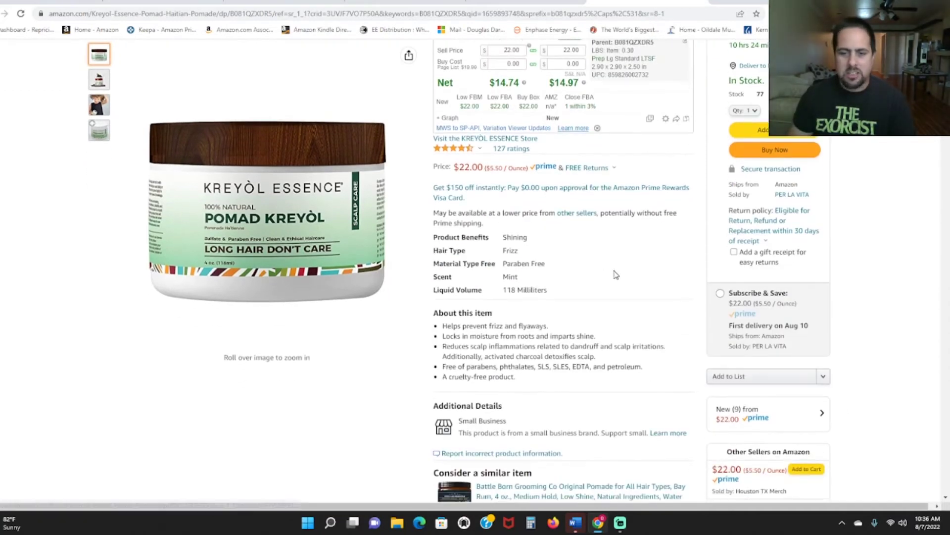
pyautogui.scroll(-3, 613, 273)
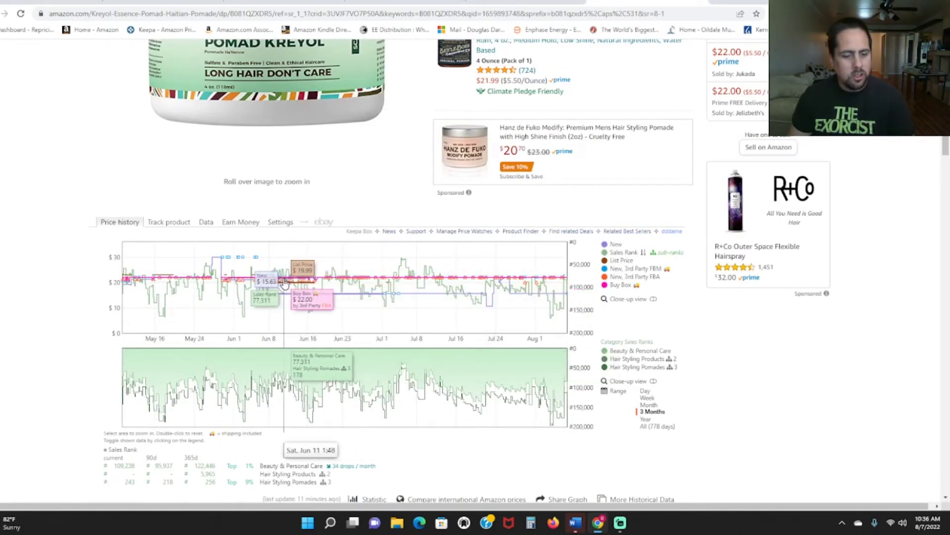
pyautogui.scroll(6, 644, 307)
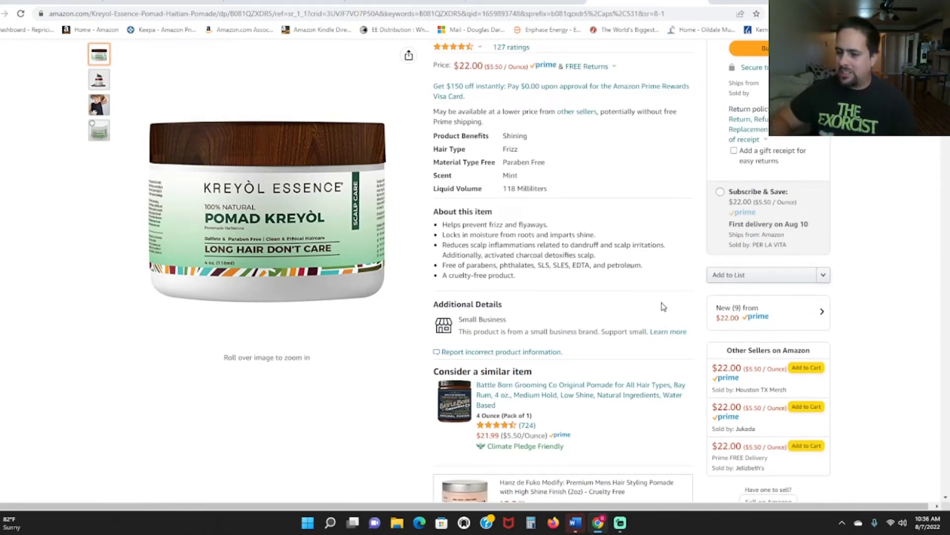
pyautogui.scroll(5, 663, 307)
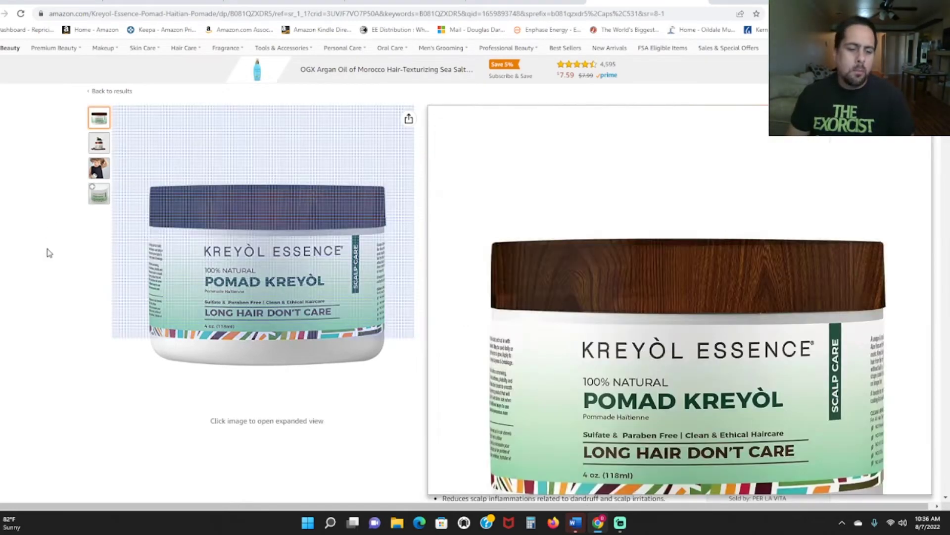
pyautogui.moveTo(99, 193)
pyautogui.moveTo(359, 353)
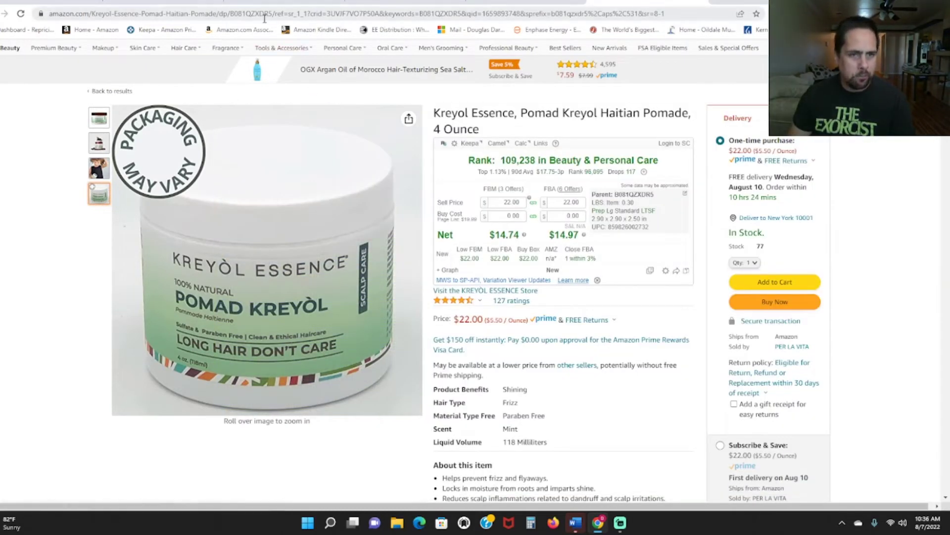
# Step: Copy the first HEXBUG nano order's ASIN in InventoryLab and return to the HEXBUG sales list
pyautogui.click(265, 2)
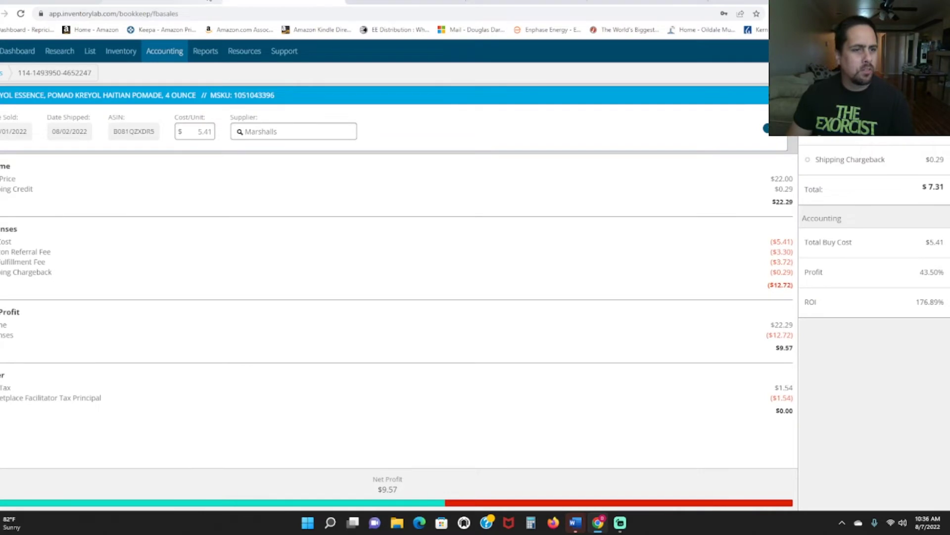
pyautogui.click(203, 2)
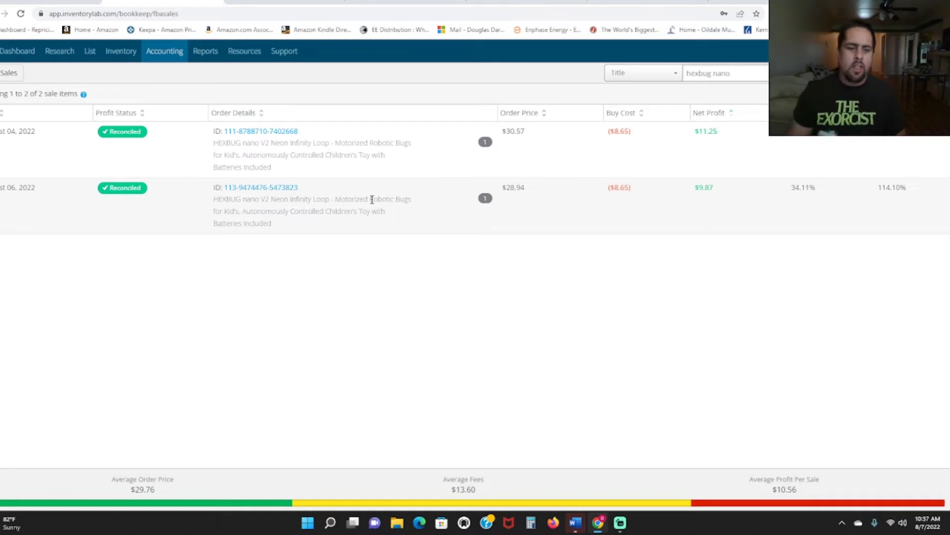
pyautogui.click(295, 131)
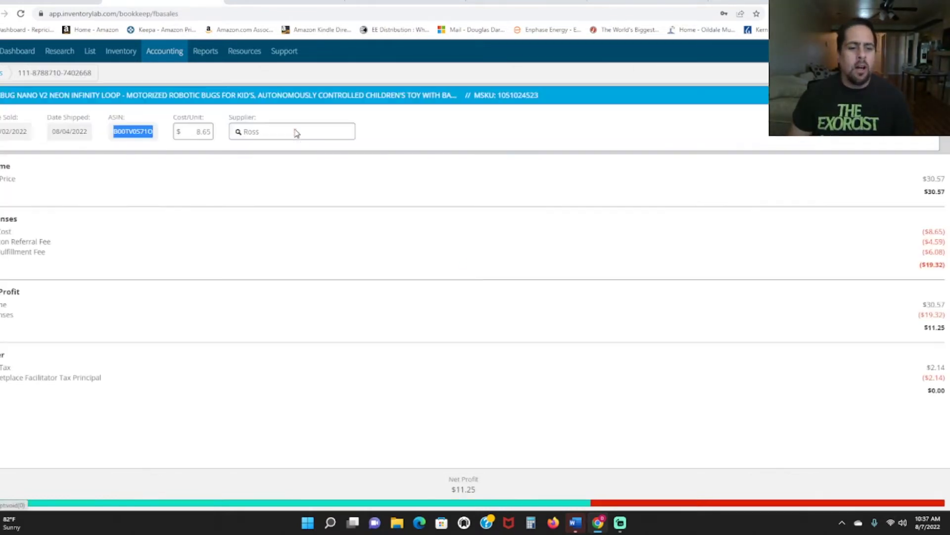
pyautogui.doubleClick(124, 132)
pyautogui.rightClick(126, 135)
pyautogui.click(136, 142)
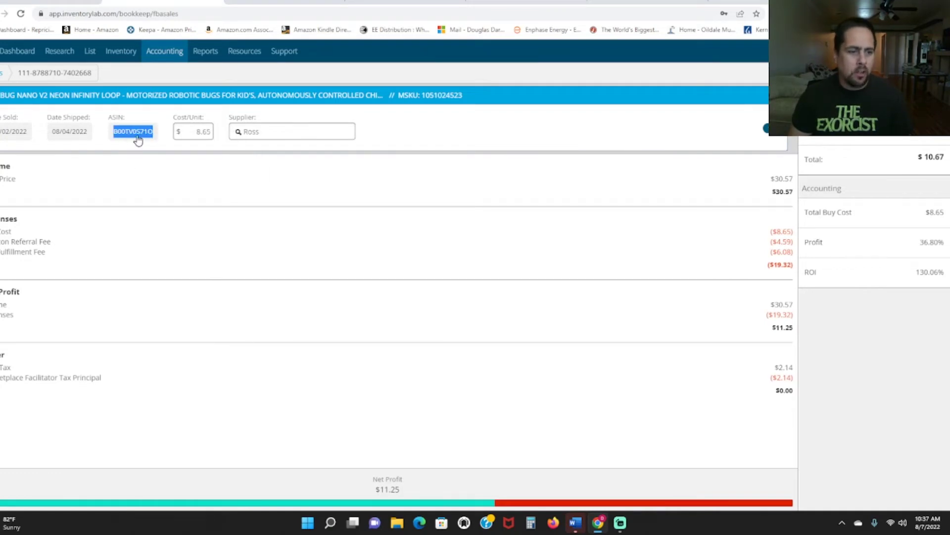
pyautogui.click(2, 74)
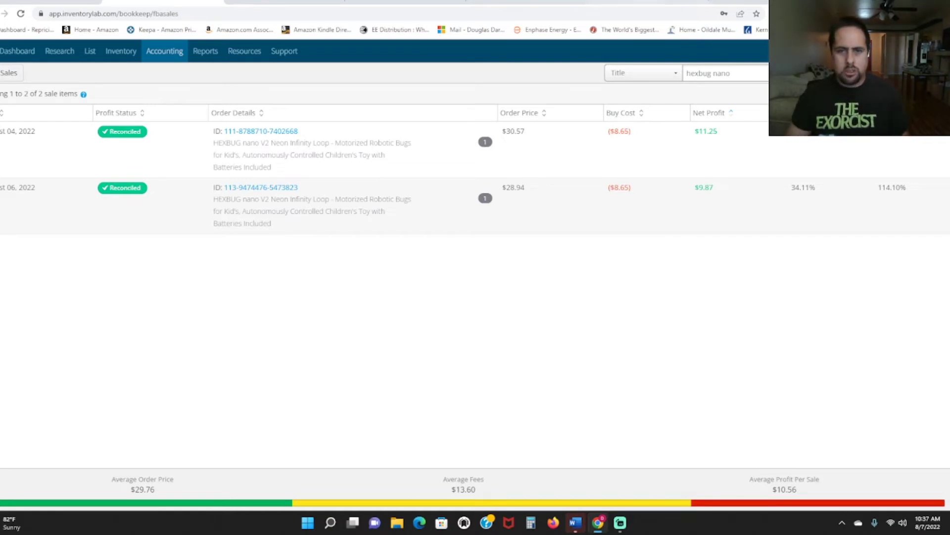
pyautogui.hotkey('ctrl', 'Tab')
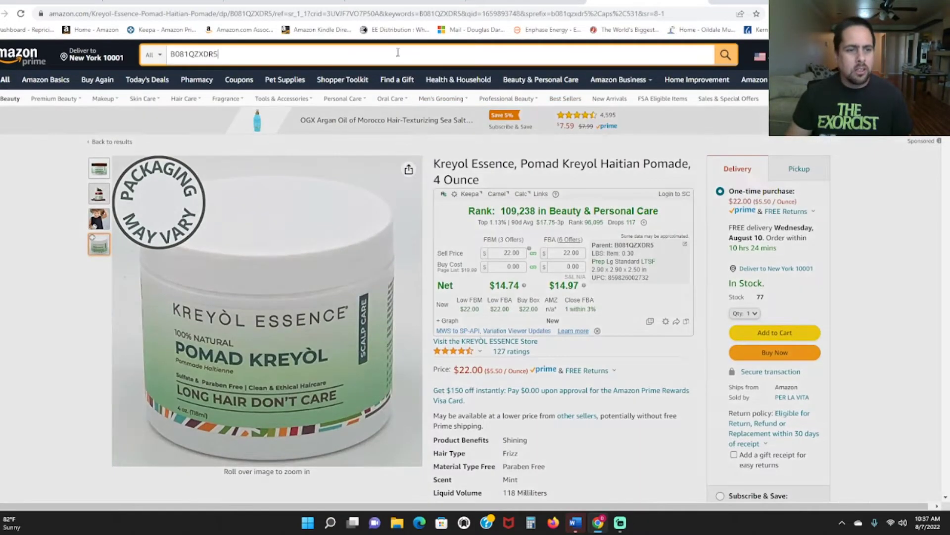
# Step: Search Amazon for the HEXBUG ASIN and open the HEXBUG nano V2 Neon Infinity Loop listing
pyautogui.doubleClick(398, 53)
pyautogui.rightClick(397, 52)
pyautogui.click(416, 99)
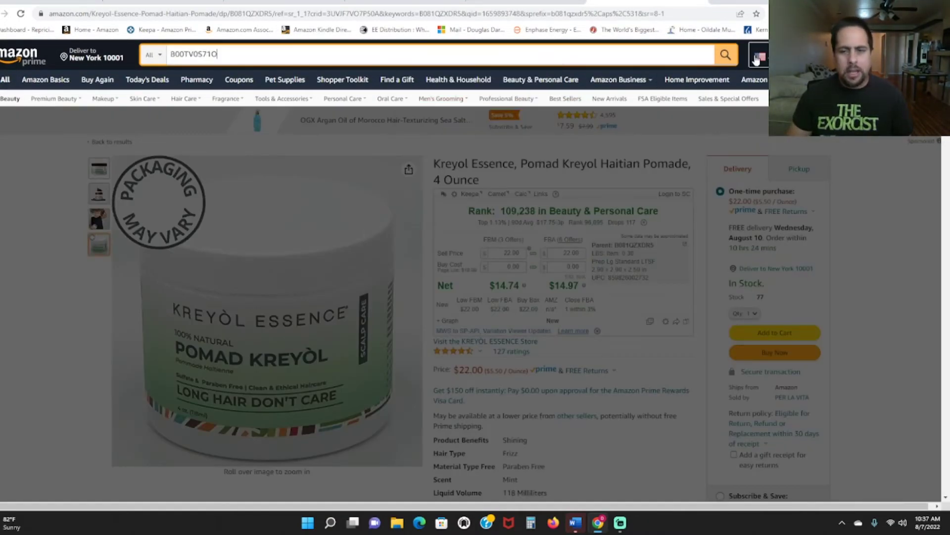
pyautogui.click(725, 55)
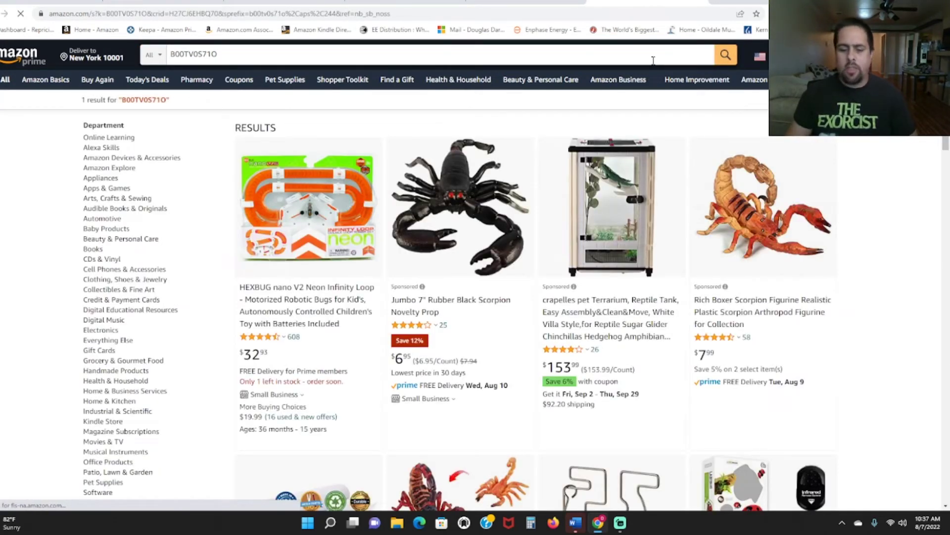
pyautogui.click(278, 299)
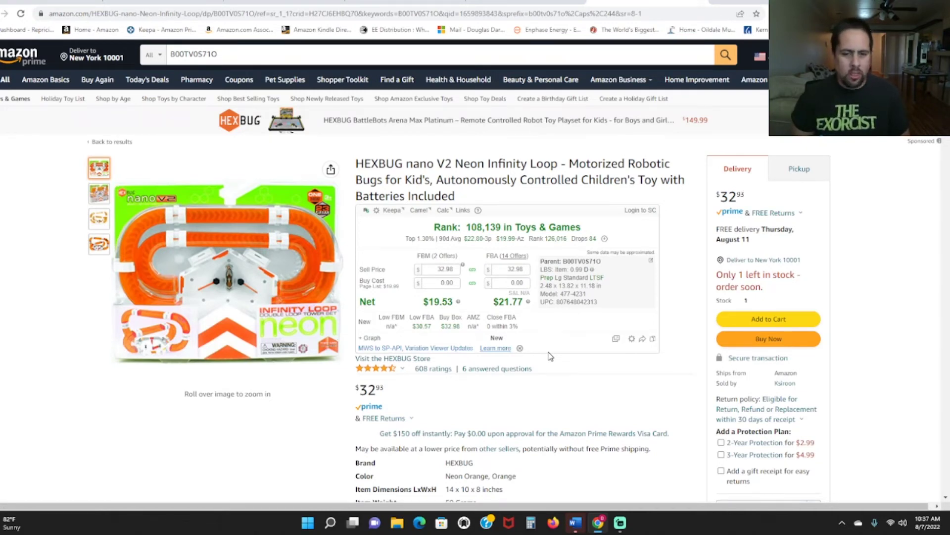
# Step: Review the HEXBUG listing's item details and Keepa price history, then clear the Keepa buy cost
pyautogui.scroll(-12, 551, 356)
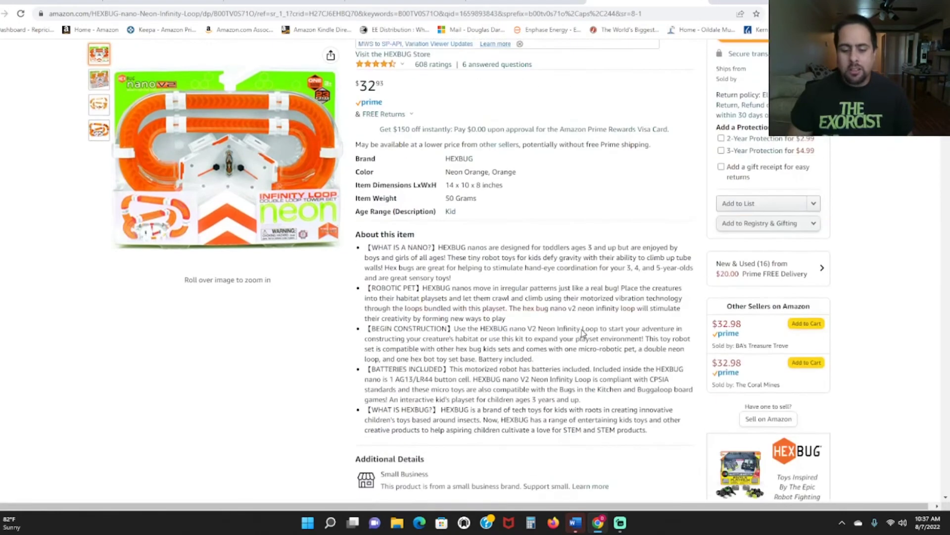
pyautogui.scroll(-2, 582, 323)
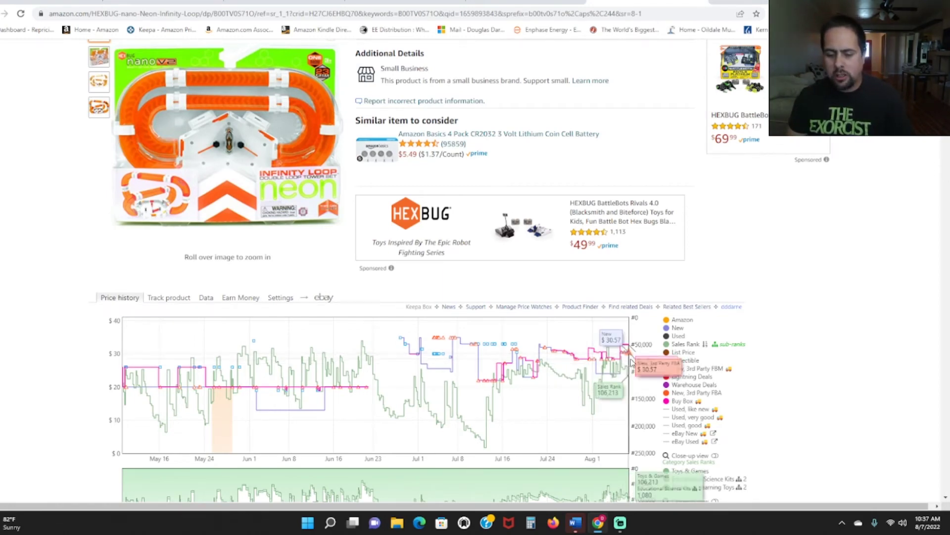
pyautogui.scroll(8, 713, 193)
pyautogui.scroll(5, 715, 191)
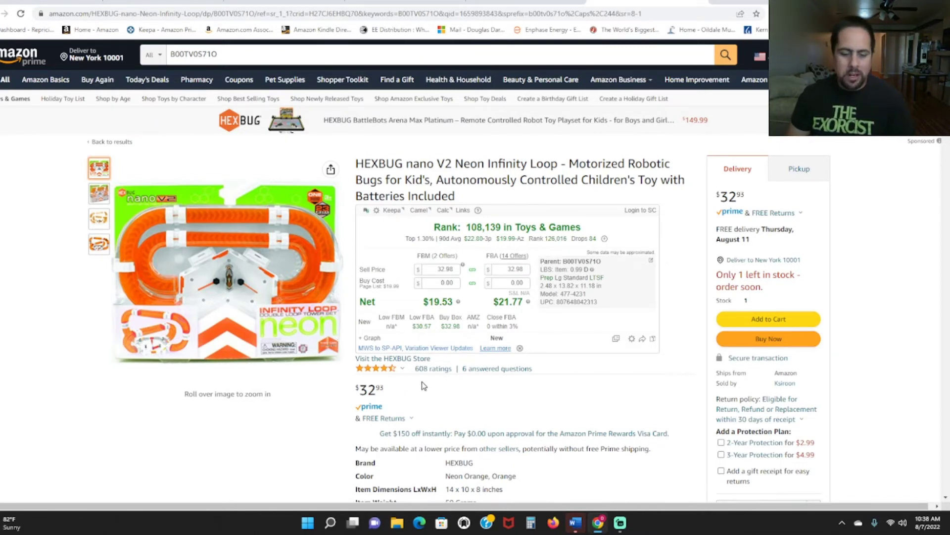
pyautogui.click(505, 284)
# Step: Enter an 8.65 Keepa buy cost, giving $13.12 FBA net at 152% ROI and 40% margin
pyautogui.write('8.65')
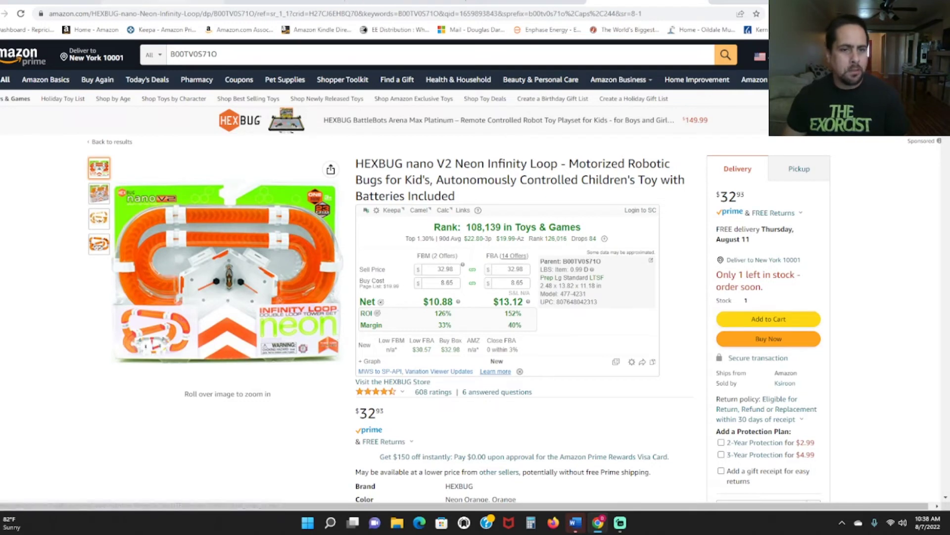
pyautogui.click(163, 2)
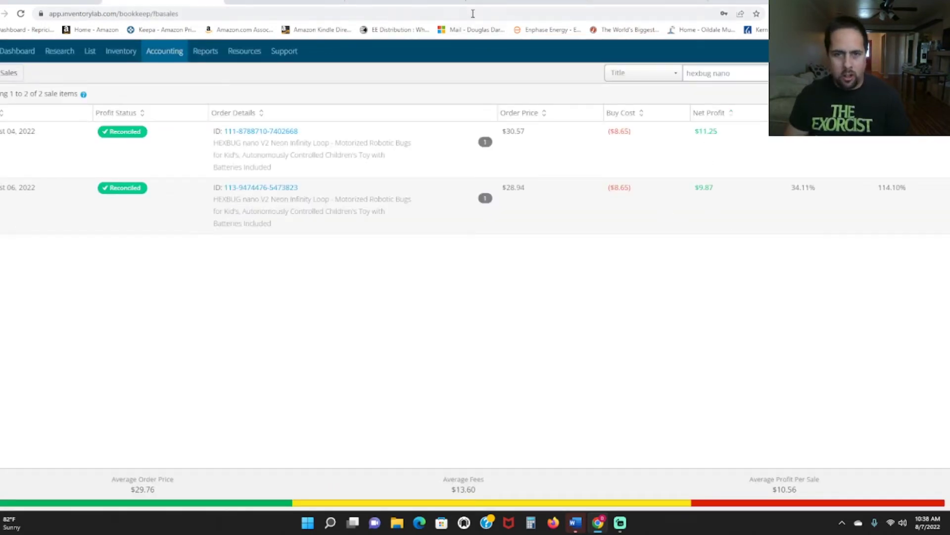
pyautogui.click(553, 2)
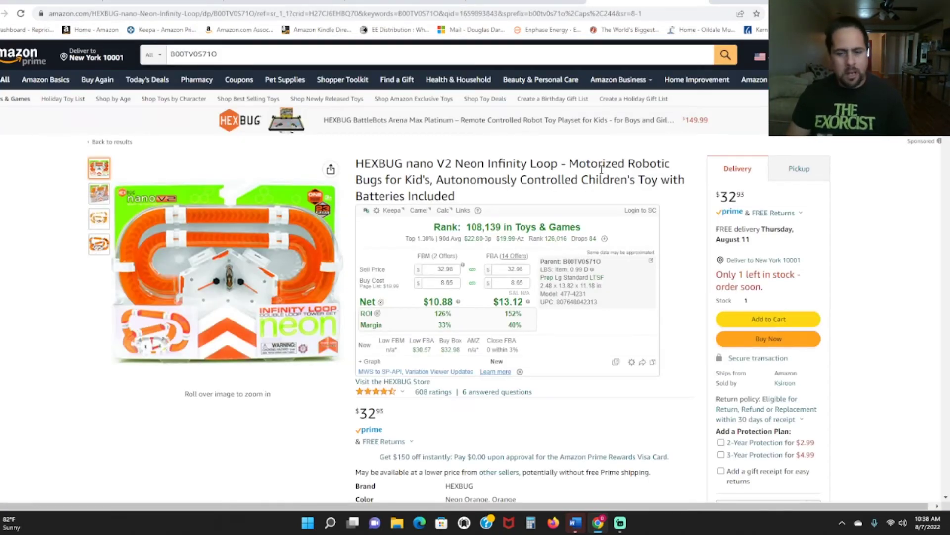
pyautogui.scroll(-2, 636, 193)
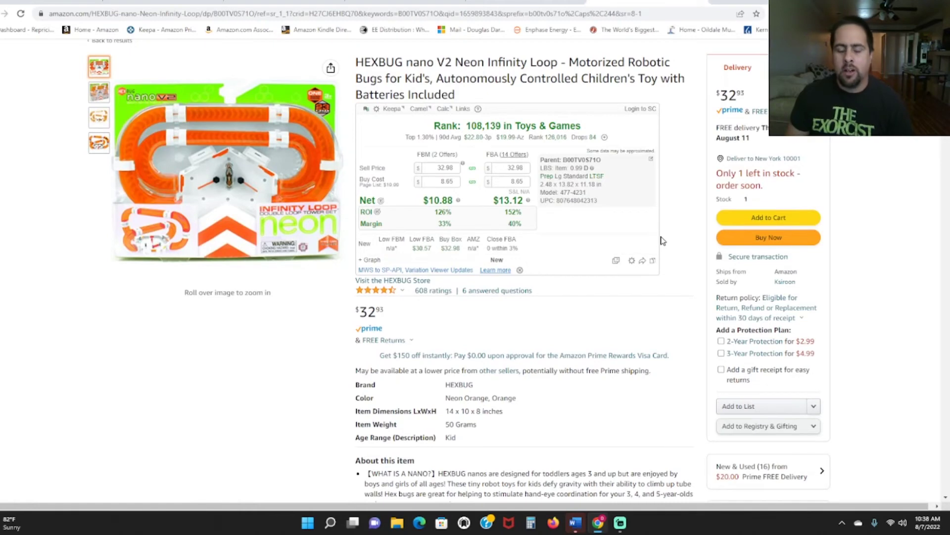
pyautogui.scroll(-15, 659, 248)
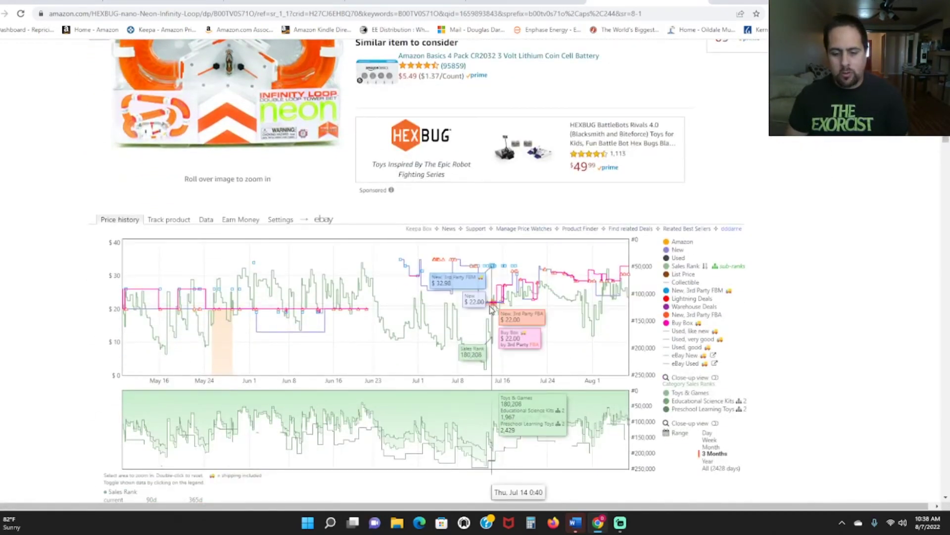
pyautogui.scroll(15, 632, 293)
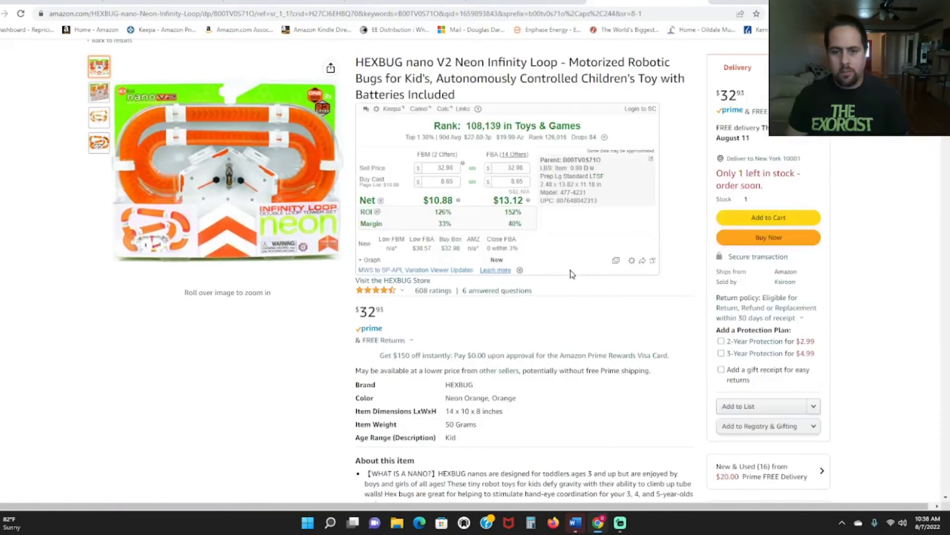
# Step: Try Keepa sell prices of 22 then 33 ($13.14 FBA net), then return to InventoryLab's Pan Oceanic sales
pyautogui.doubleClick(517, 219)
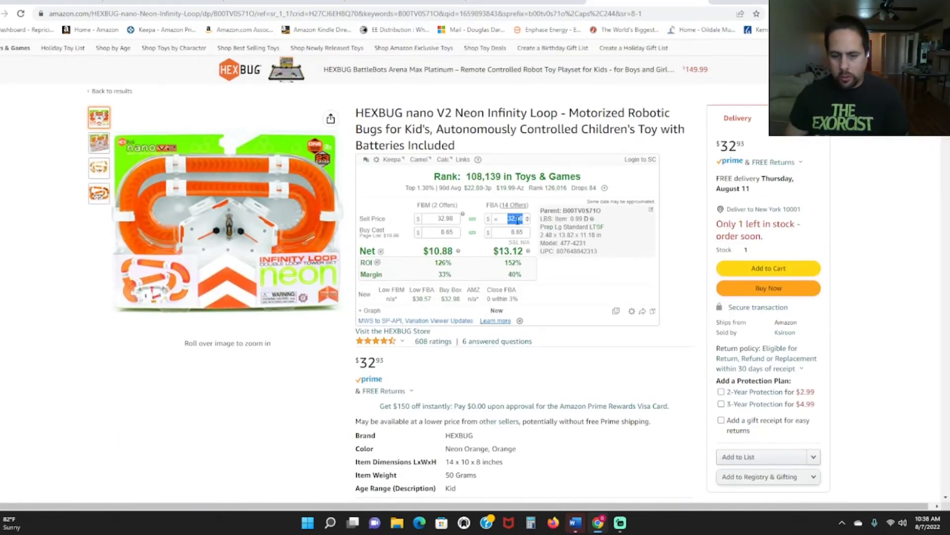
pyautogui.write('22')
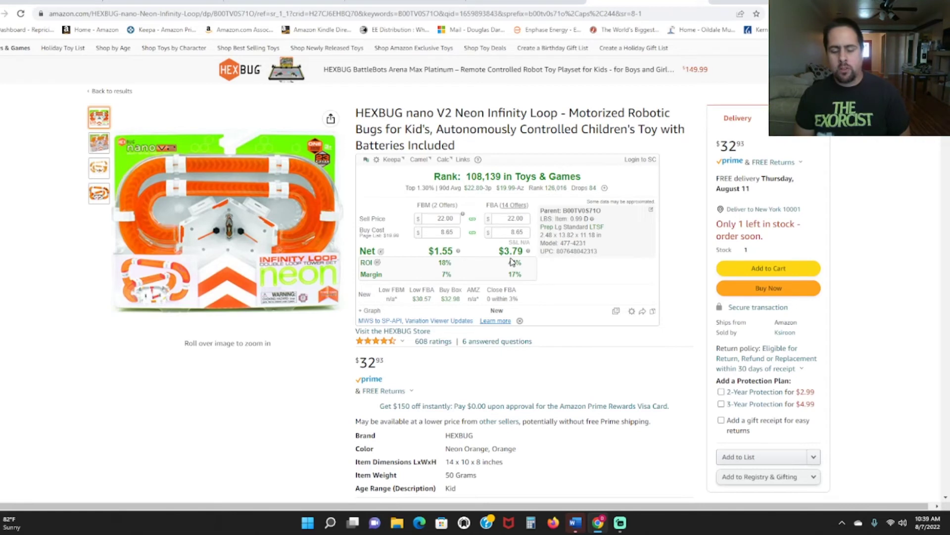
pyautogui.doubleClick(514, 220)
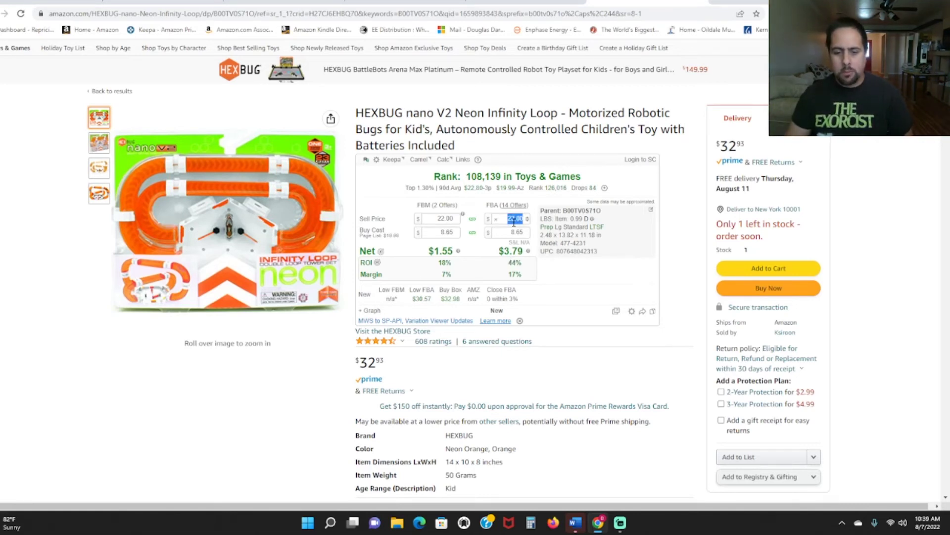
pyautogui.write('33')
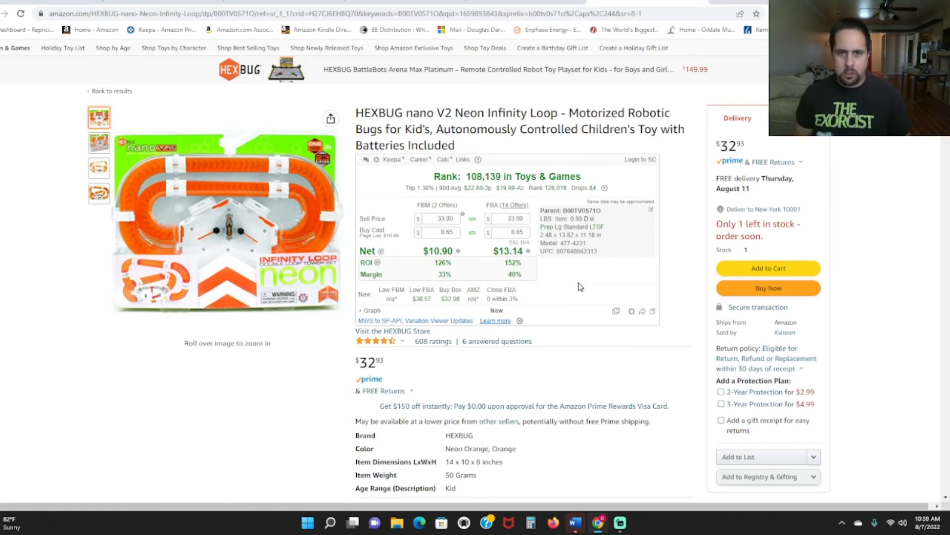
pyautogui.click(285, 3)
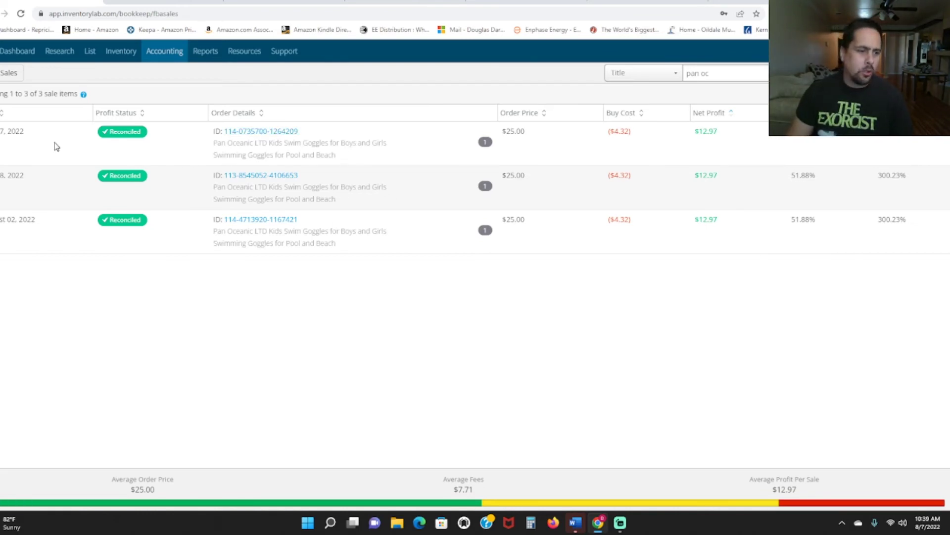
# Step: Copy the goggles' ASIN B01IMH9LBQ from the first sale's details
pyautogui.click(269, 131)
pyautogui.doubleClick(148, 131)
pyautogui.rightClick(149, 132)
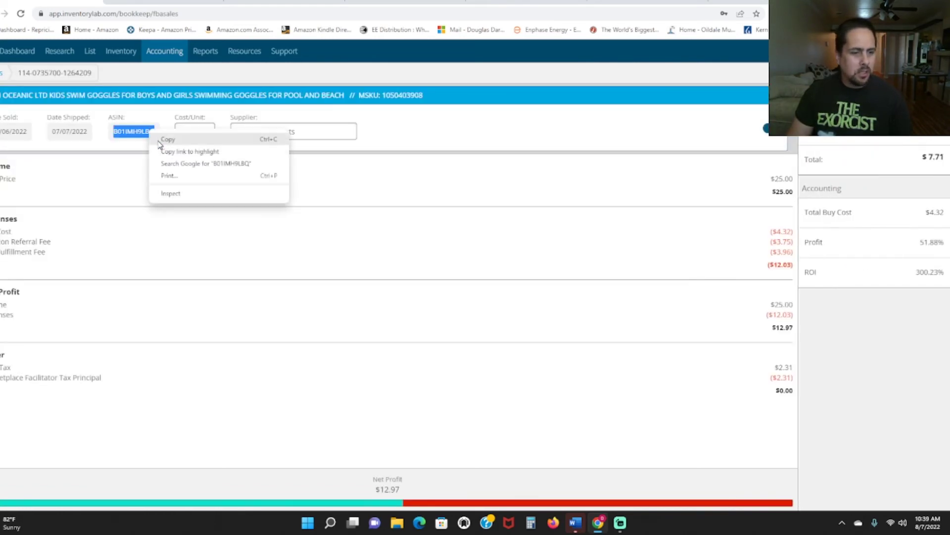
pyautogui.click(131, 132)
pyautogui.rightClick(130, 131)
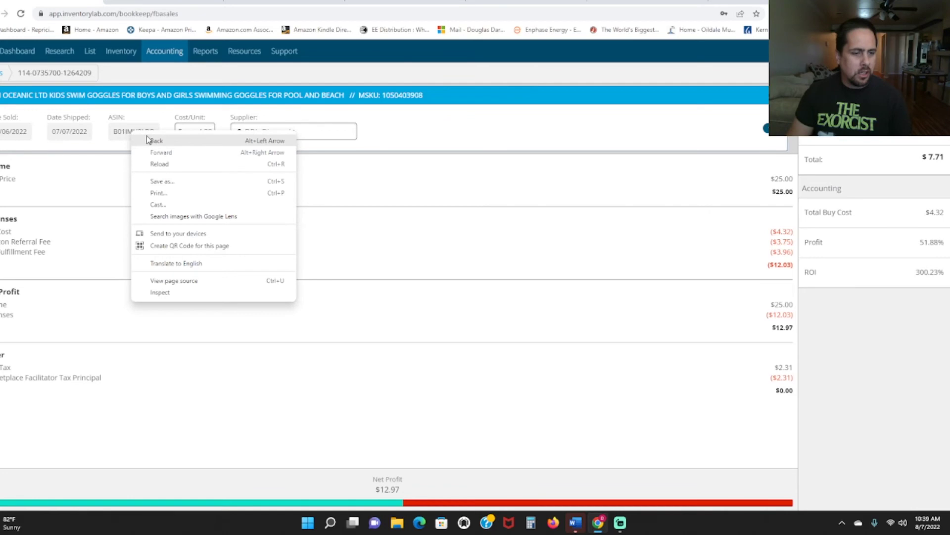
pyautogui.click(122, 136)
pyautogui.doubleClick(122, 136)
pyautogui.rightClick(119, 129)
pyautogui.click(134, 139)
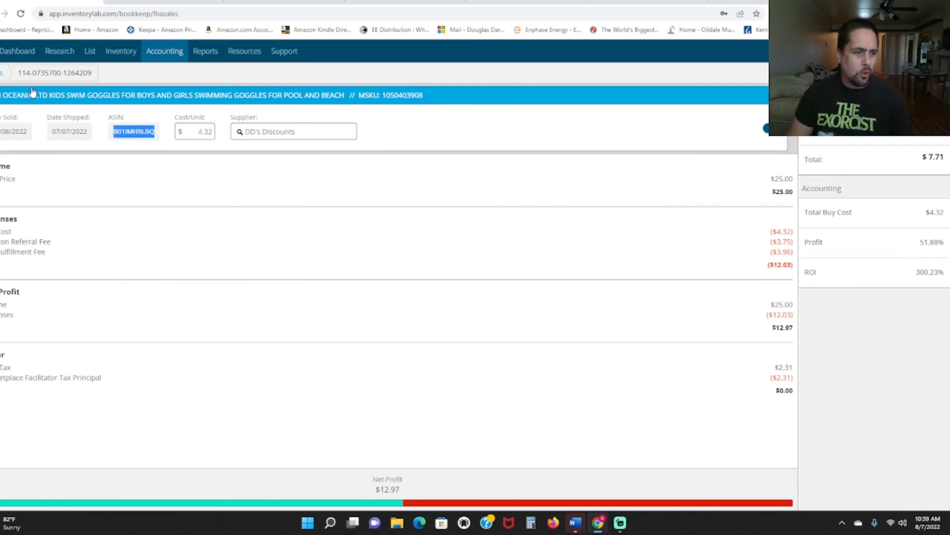
# Step: Return to the sales list, then select the previous ASIN in Amazon's search box
pyautogui.click(1, 74)
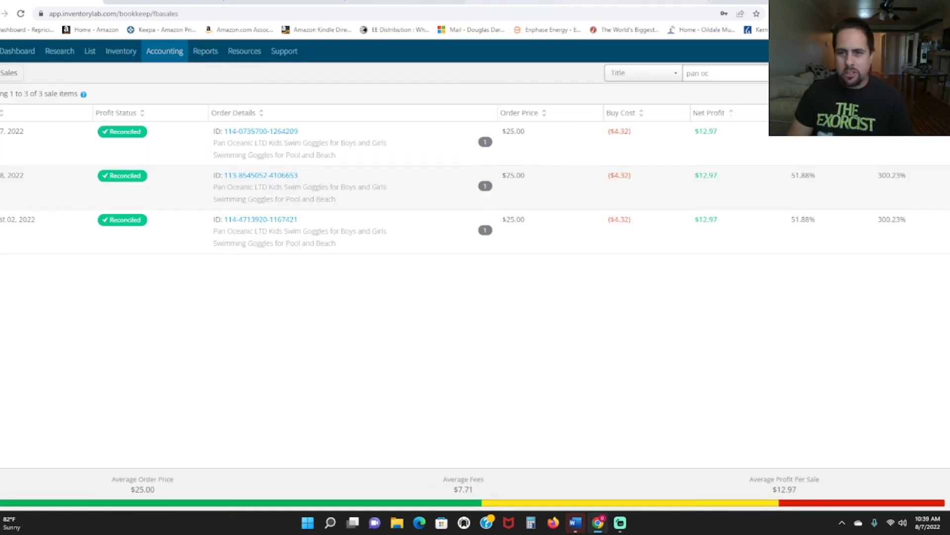
pyautogui.click(608, 3)
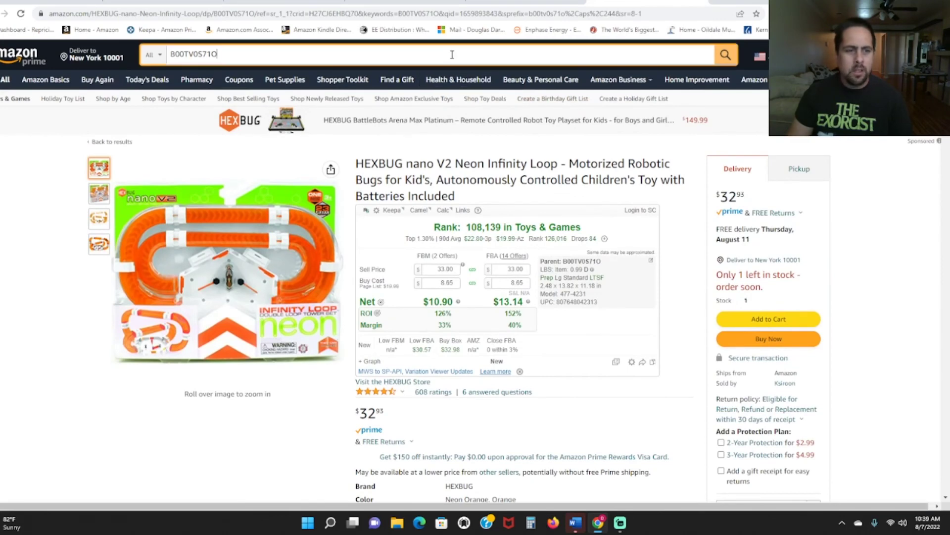
pyautogui.doubleClick(452, 55)
# Step: Paste ASIN B01IMH9LBQ into Amazon search and open the Pan Oceanic LTD Kids Swim Goggles listing
pyautogui.rightClick(452, 55)
pyautogui.click(470, 101)
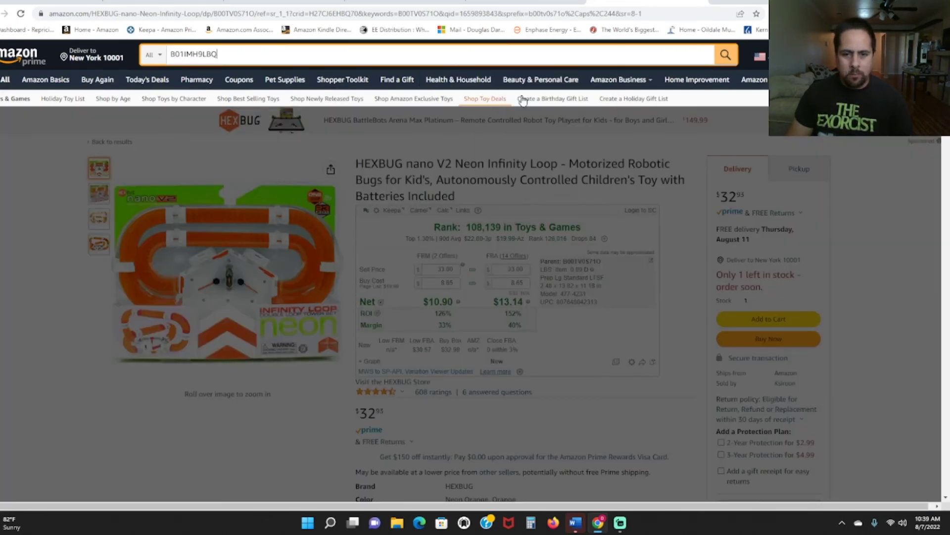
pyautogui.click(726, 55)
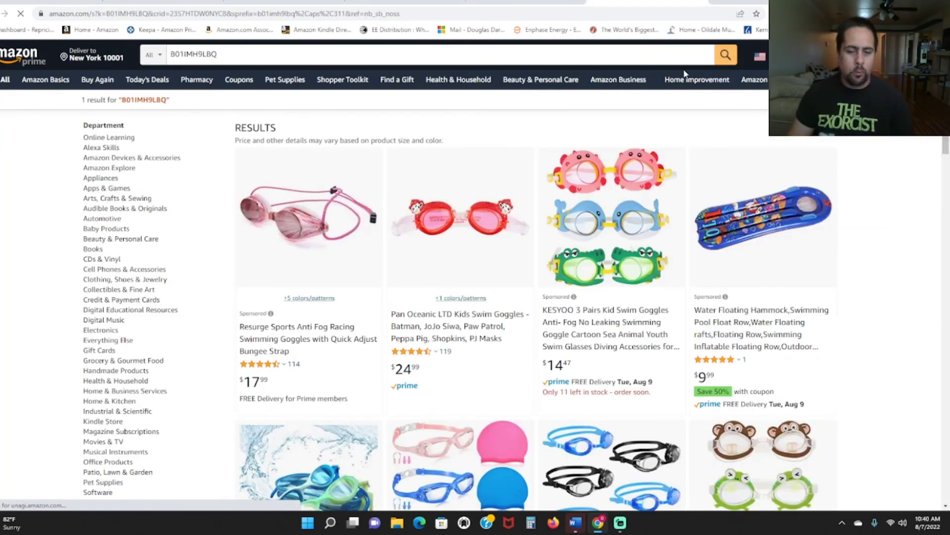
pyautogui.scroll(-1, 517, 125)
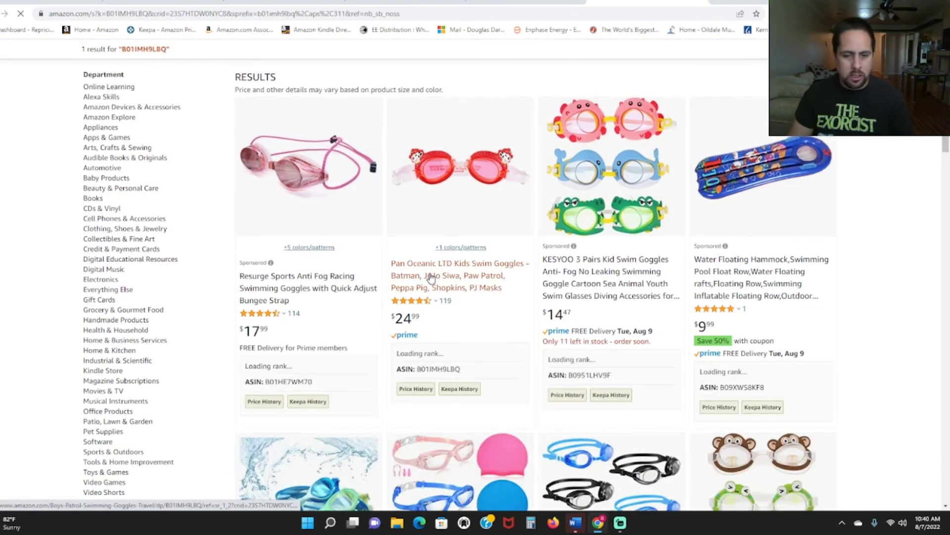
pyautogui.click(431, 278)
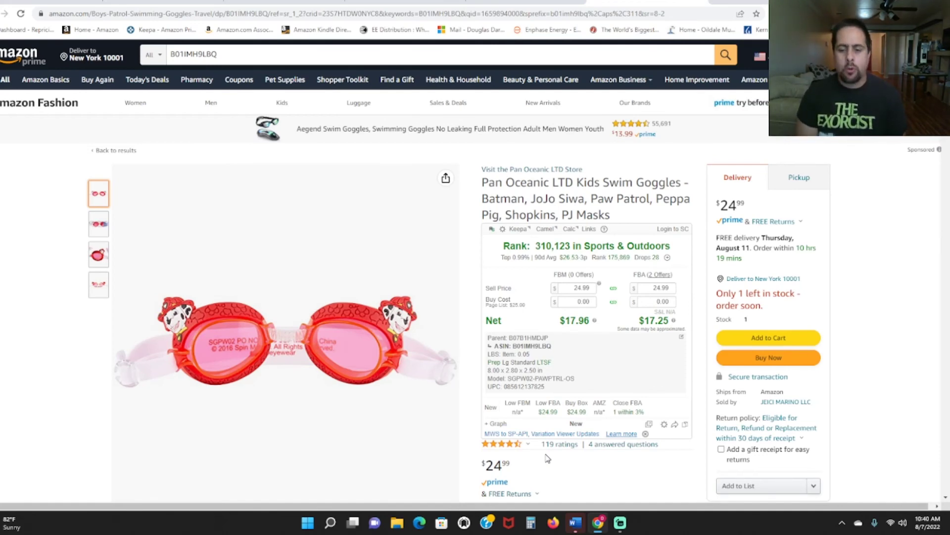
pyautogui.scroll(-5, 569, 324)
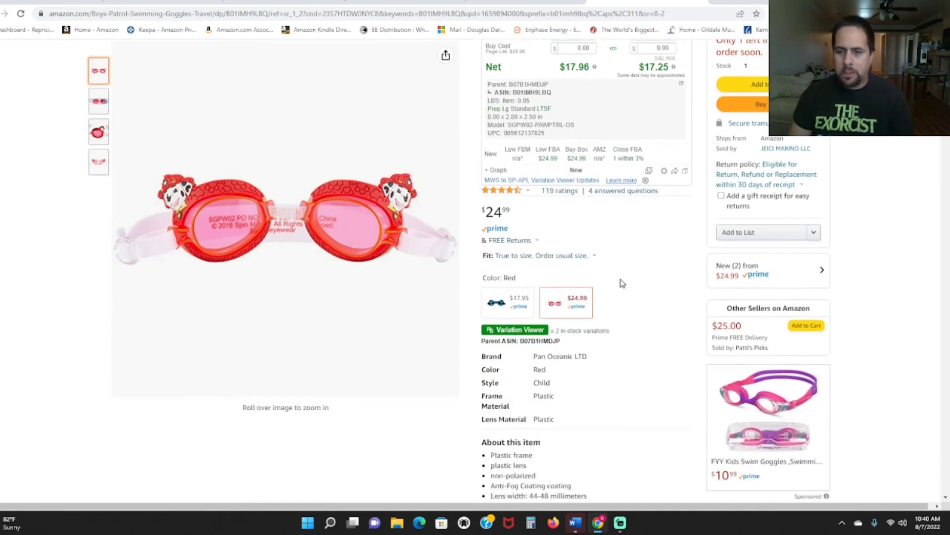
pyautogui.scroll(4, 622, 284)
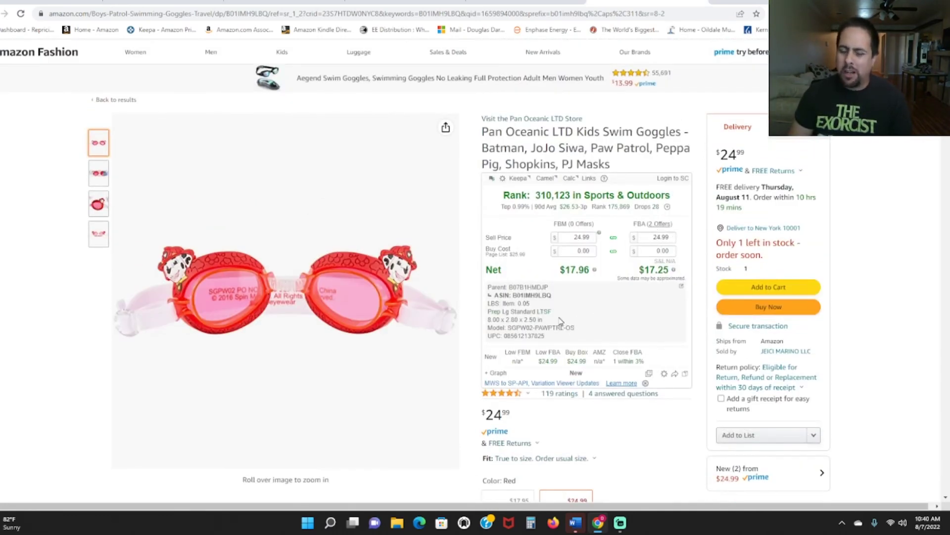
pyautogui.scroll(-12, 559, 317)
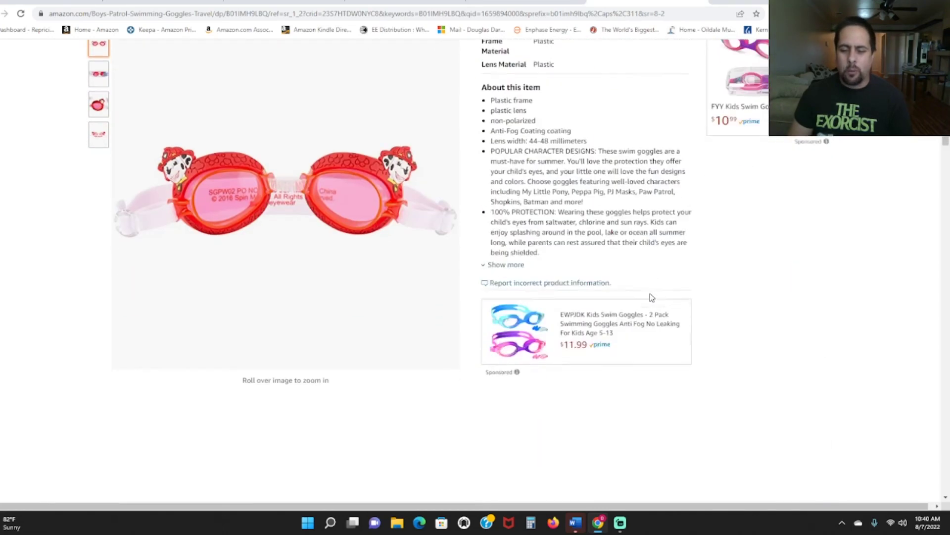
pyautogui.scroll(-3, 652, 297)
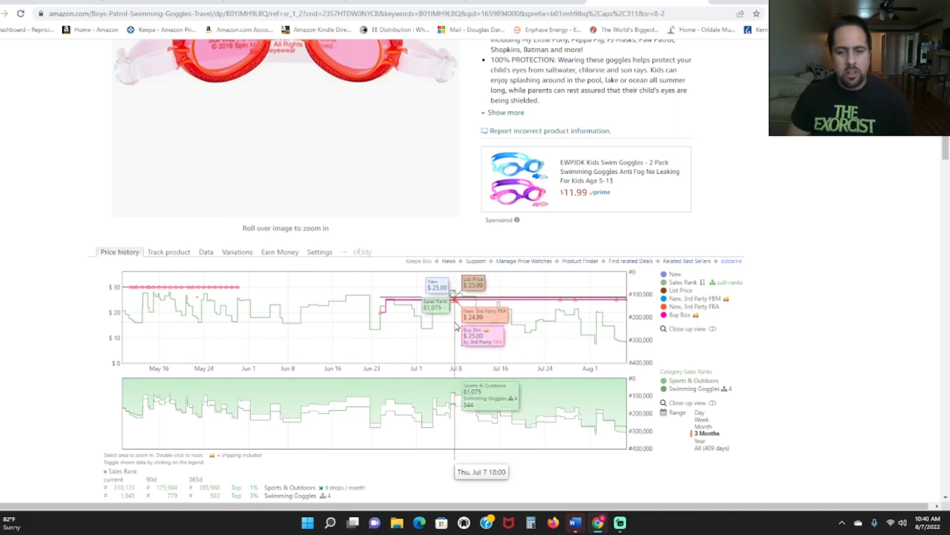
pyautogui.scroll(10, 457, 327)
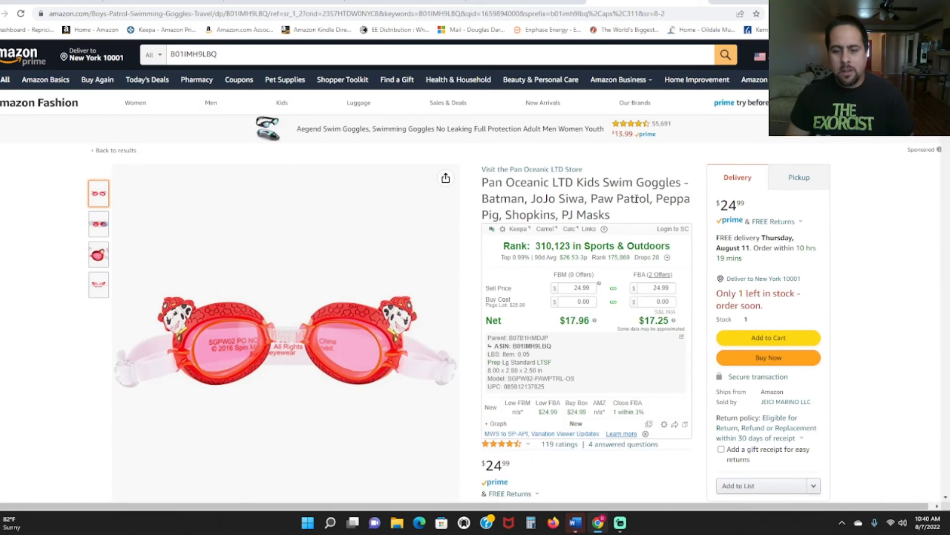